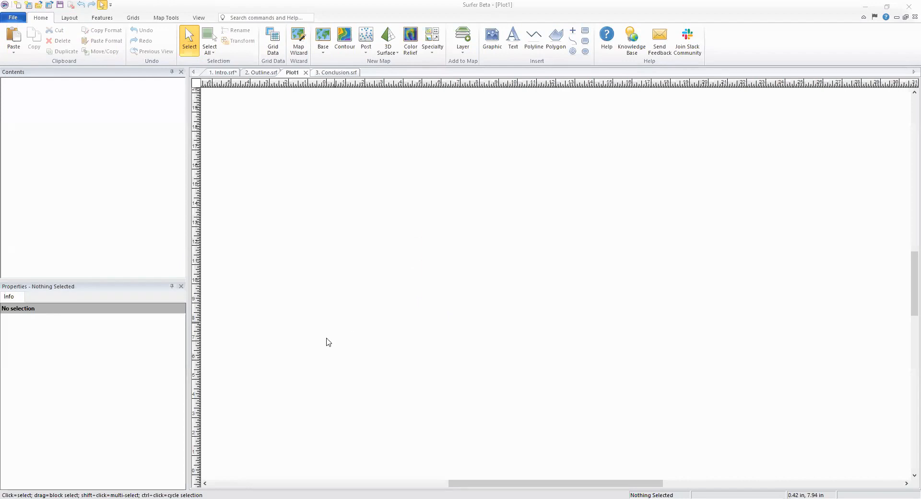
Start a Grid Calculus calculation with w001001x.adf from the Yellow Stone folder as the input grid
click(131, 18)
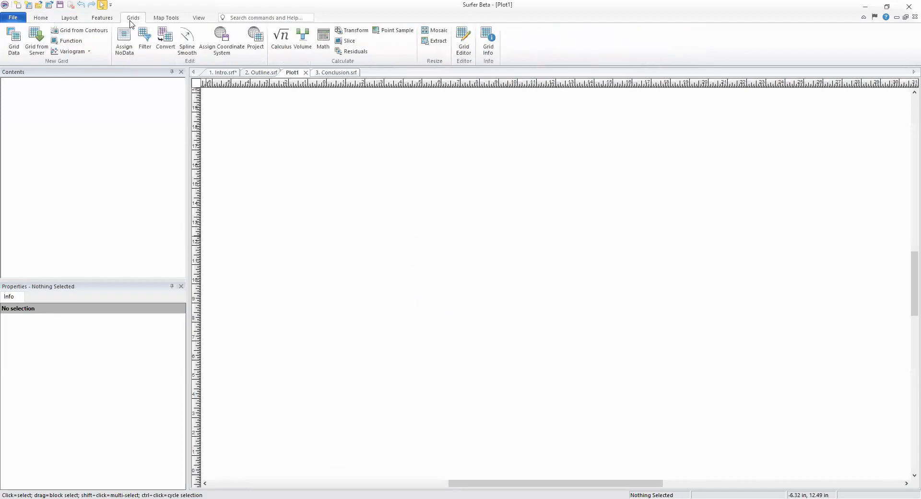
click(283, 42)
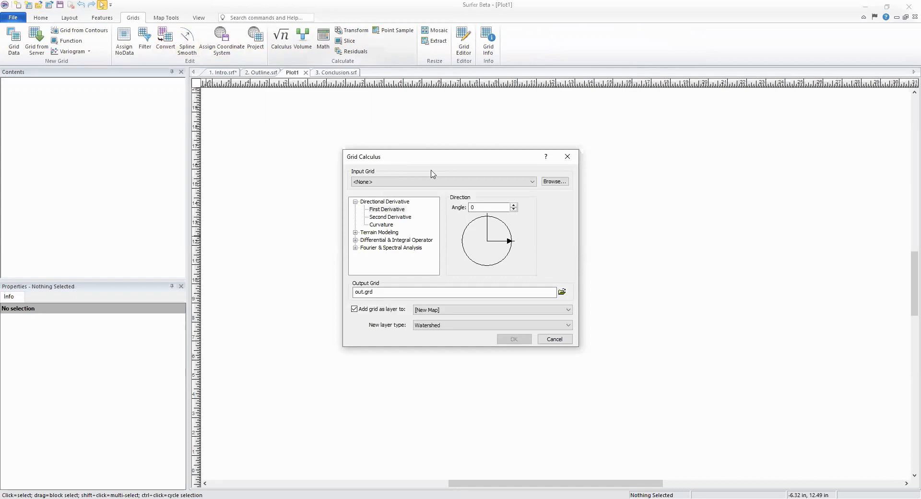
click(530, 185)
click(531, 185)
click(557, 183)
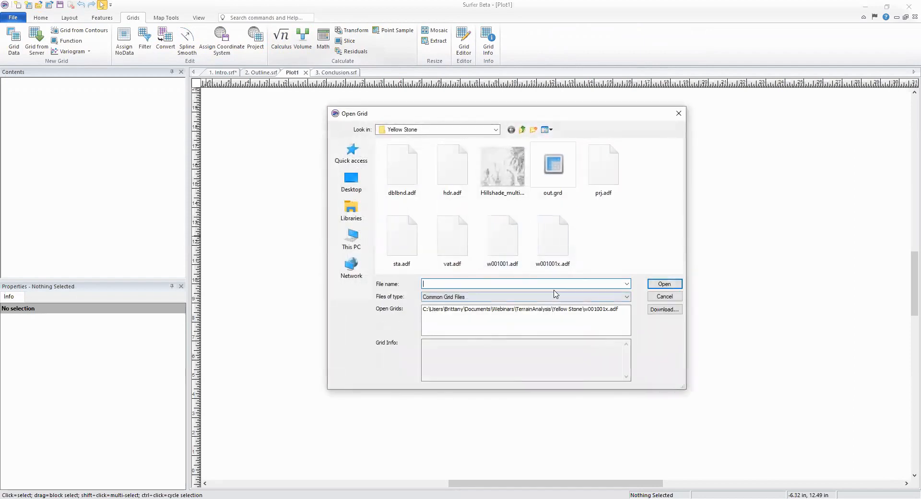
click(552, 259)
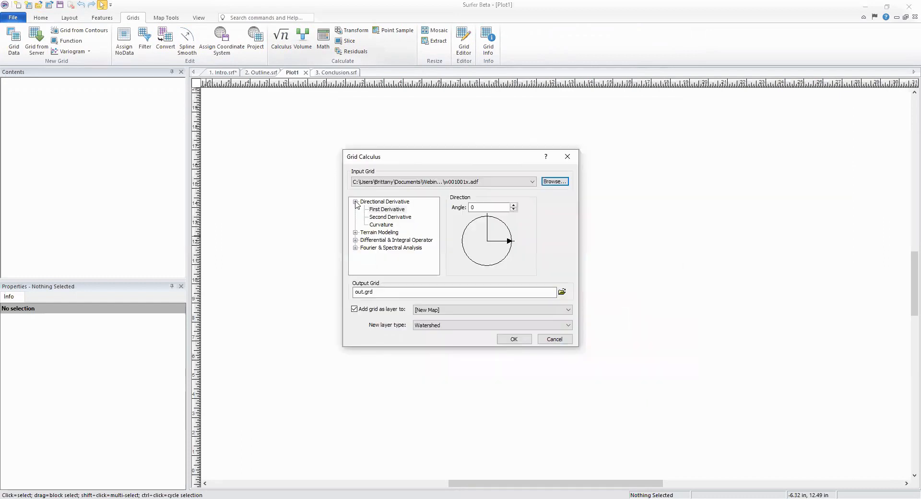
Choose the Terrain Slope calculation under Terrain Modeling and name the output grid Slope.grd
click(356, 201)
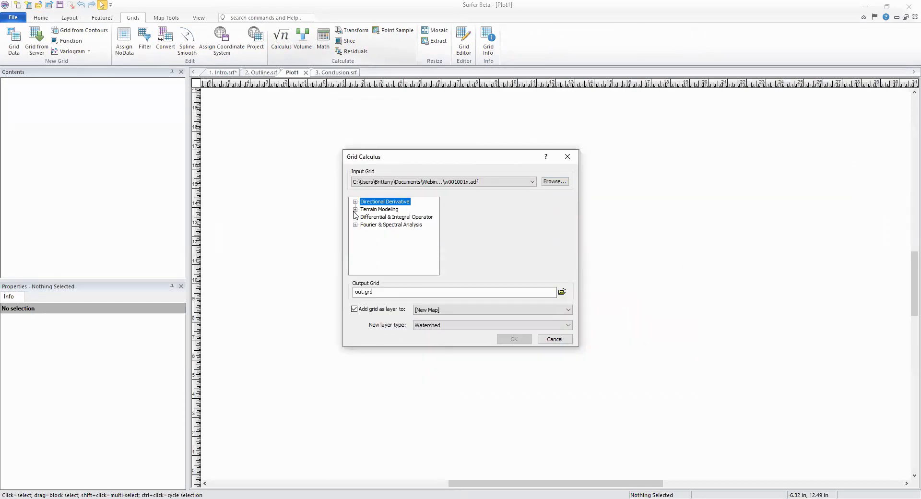
click(356, 209)
click(395, 217)
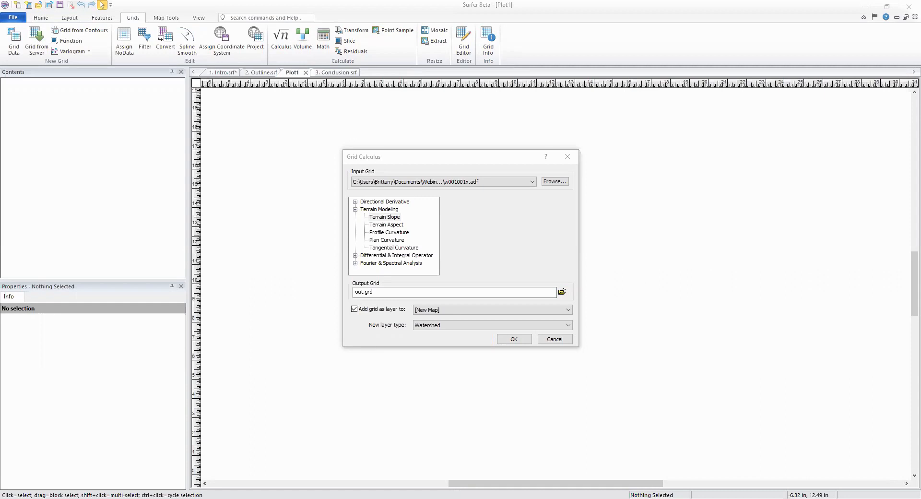
click(364, 292)
drag(363, 291, 356, 293)
text(Slope)
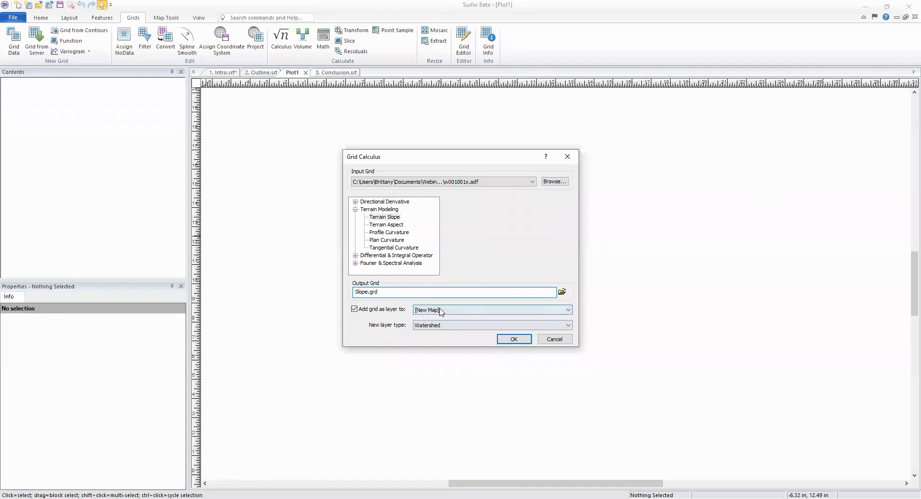
Create the slope grid and add it to a new map as a Watershed layer
click(460, 330)
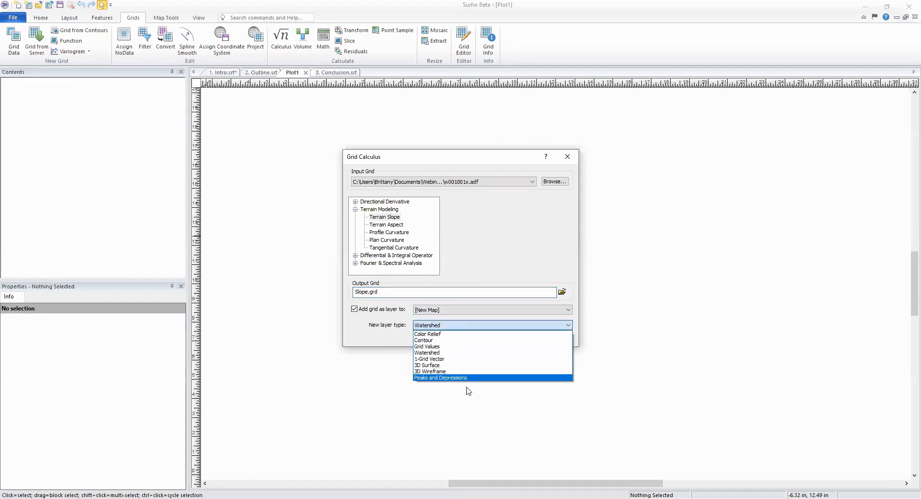
click(427, 333)
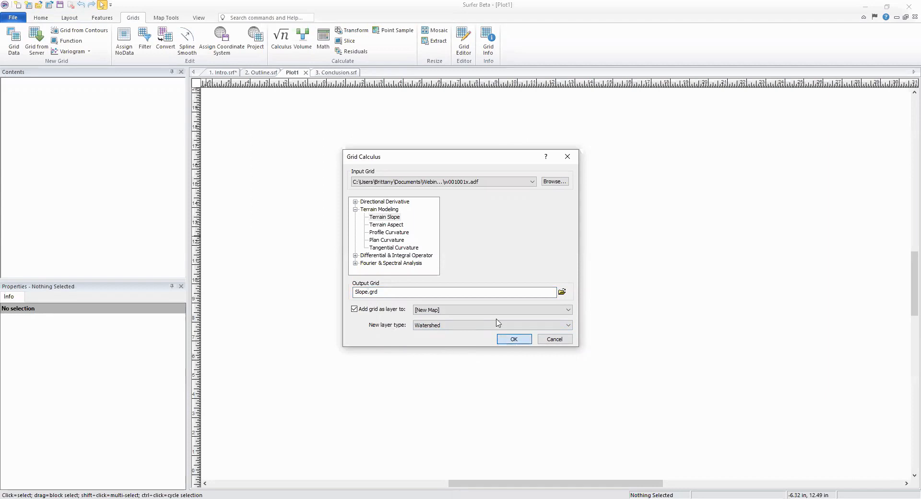
key(Return)
click(442, 324)
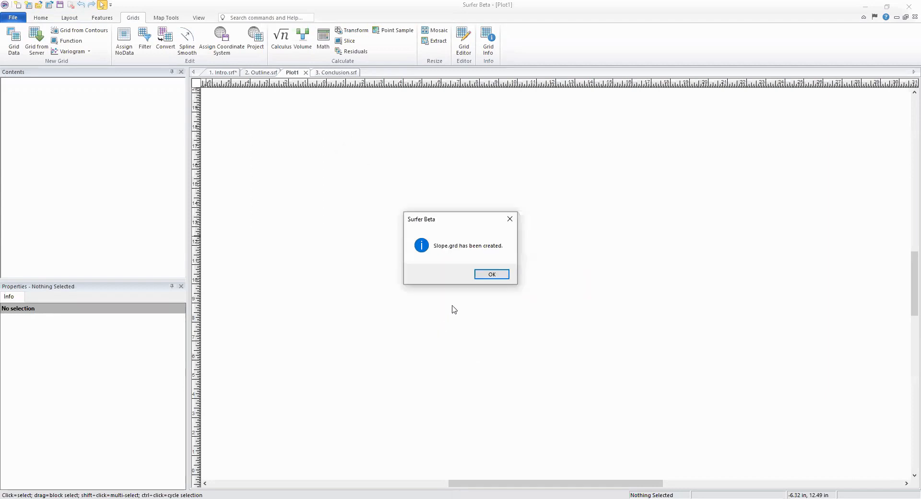
click(489, 274)
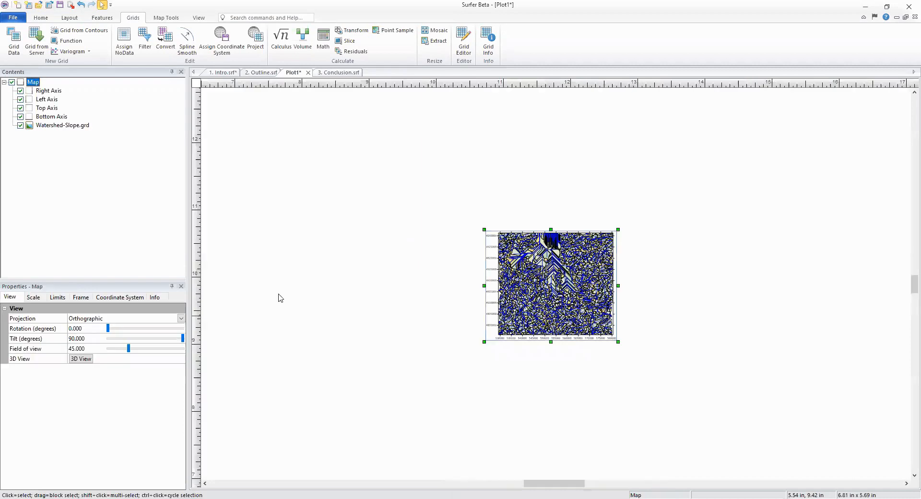
Disable filling of depressions for the Watershed-Slope.grd layer and enable it again to compare the two displays
click(229, 227)
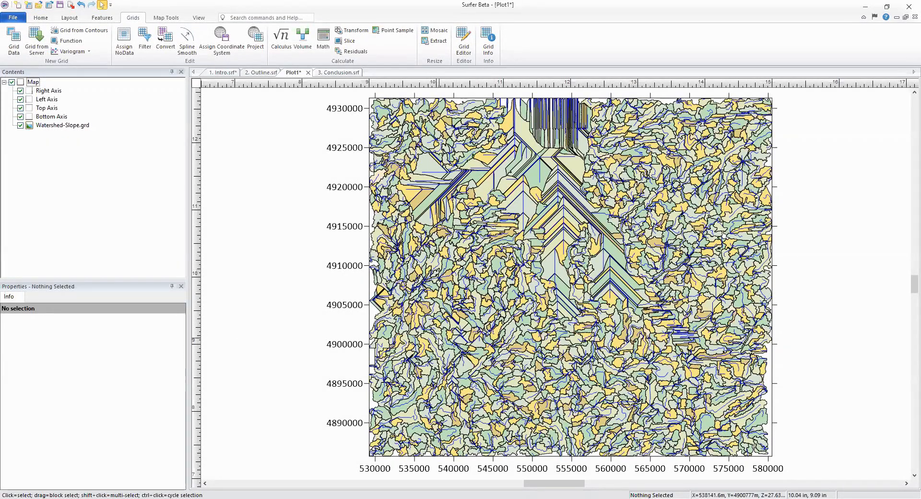
click(75, 126)
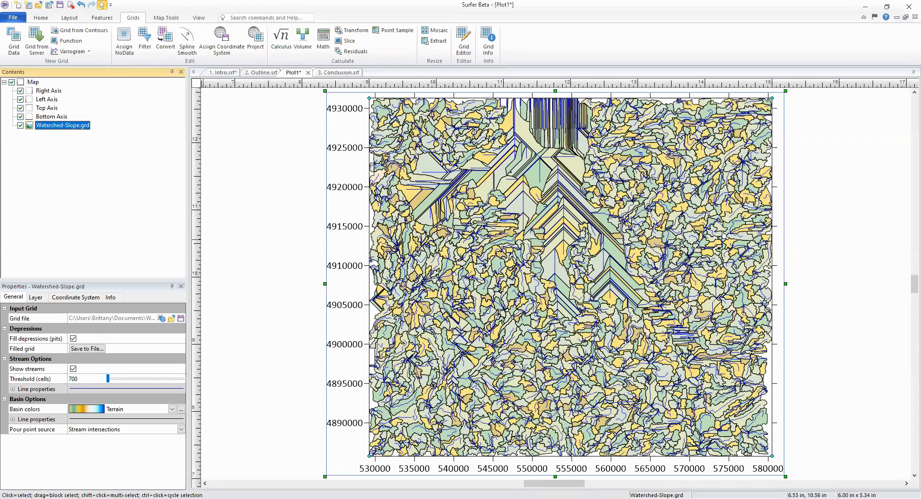
click(73, 339)
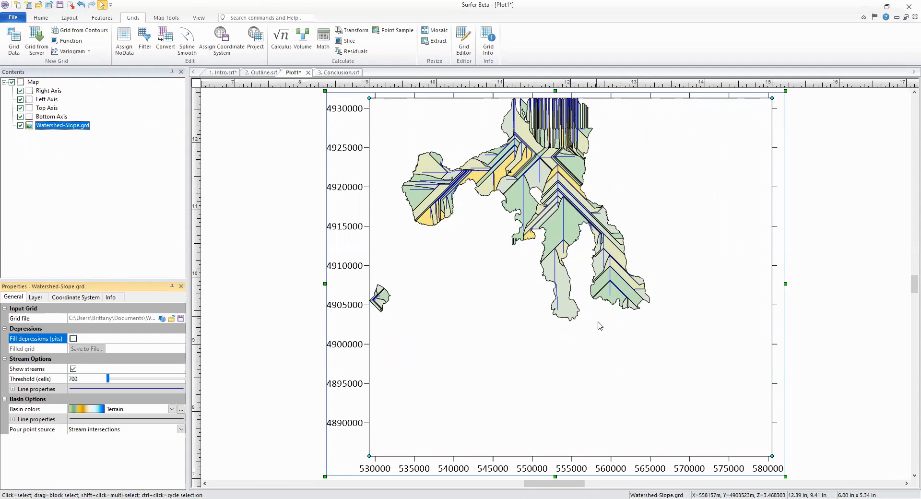
click(74, 339)
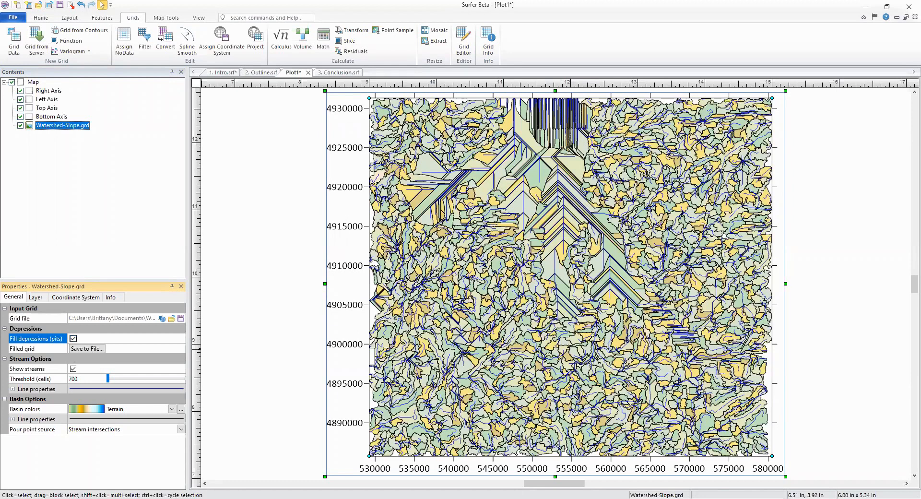
Keep streams shown on the watershed layer and set its stream threshold to 3500 cells
key(alt+Tab)
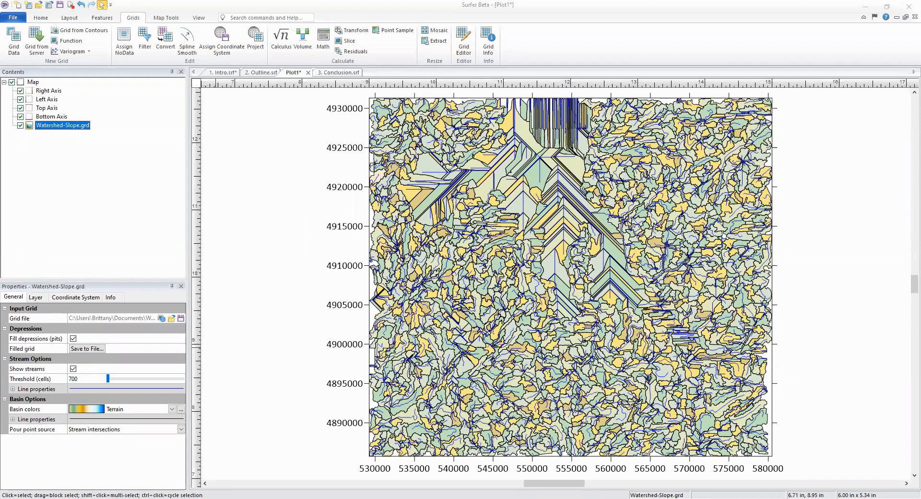
click(74, 369)
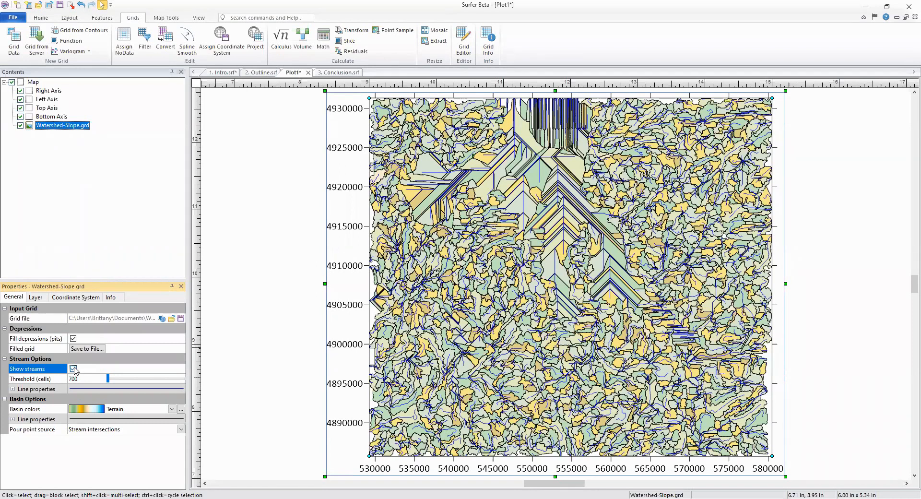
click(28, 378)
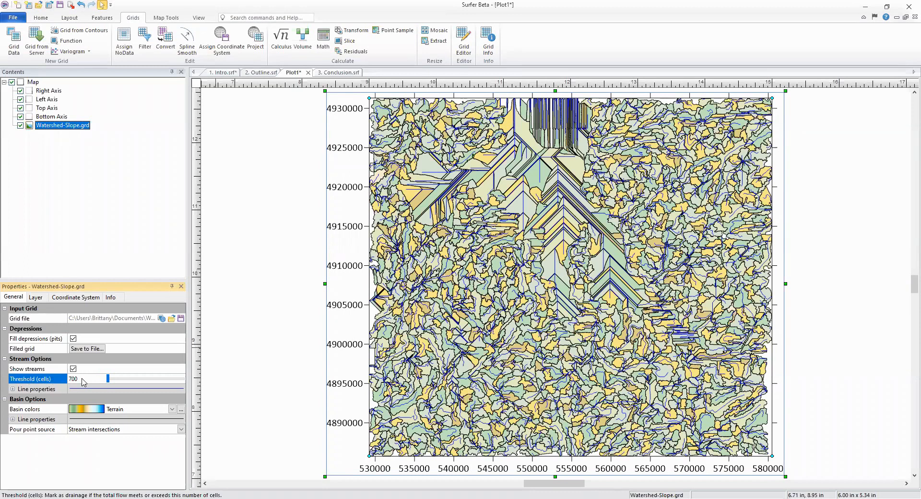
double_click(74, 383)
click(88, 382)
click(62, 382)
text(3500)
key(Return)
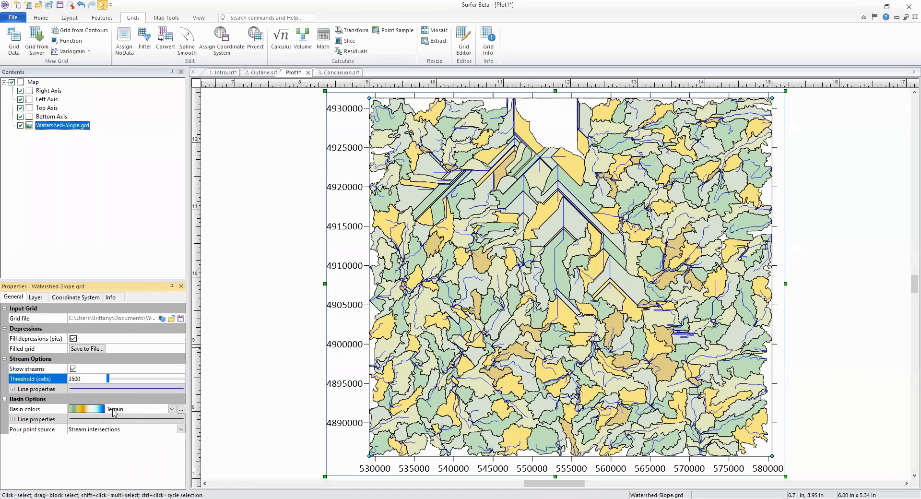
click(172, 409)
click(172, 409)
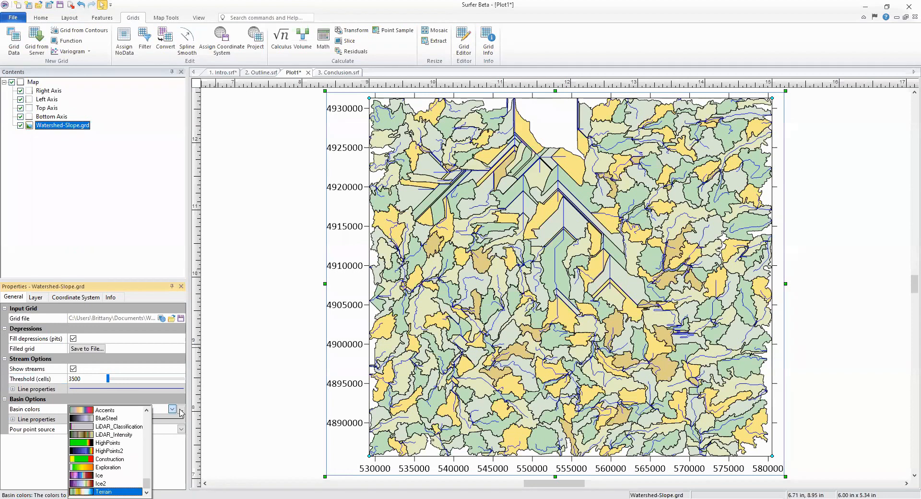
click(175, 470)
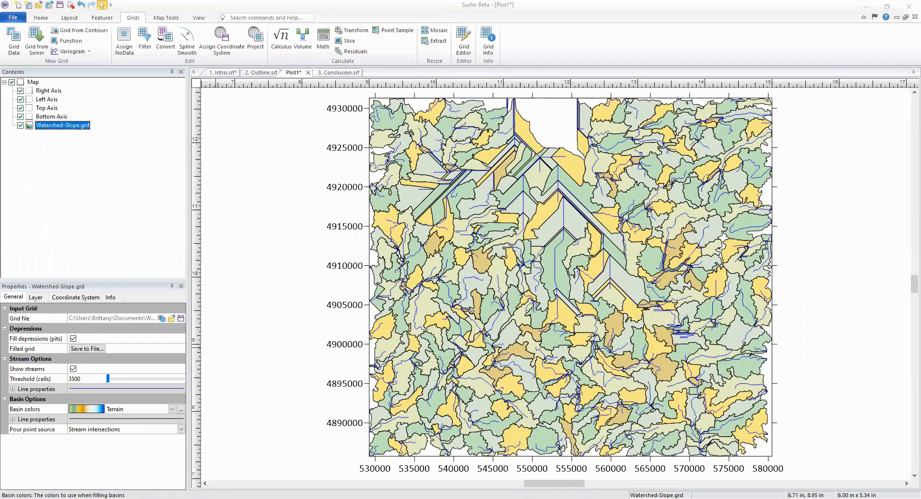
Try None as the watershed's pour point source and restore it to Stream intersections
click(182, 430)
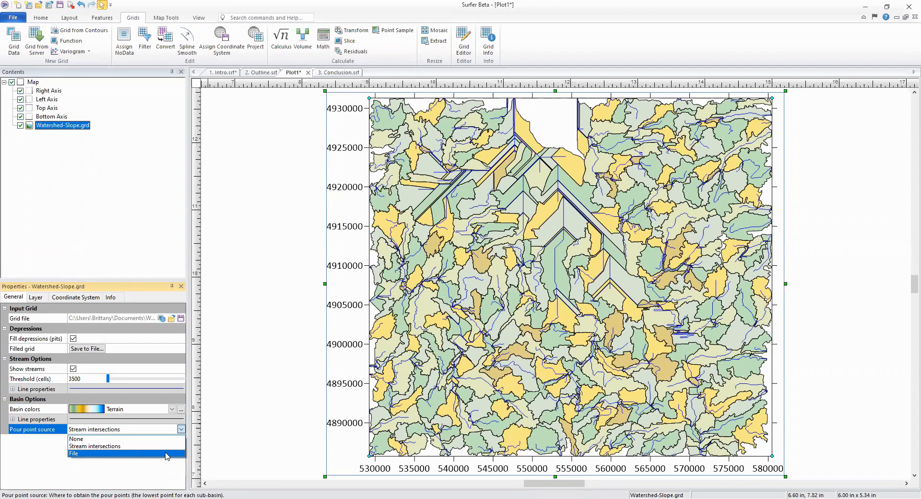
click(144, 445)
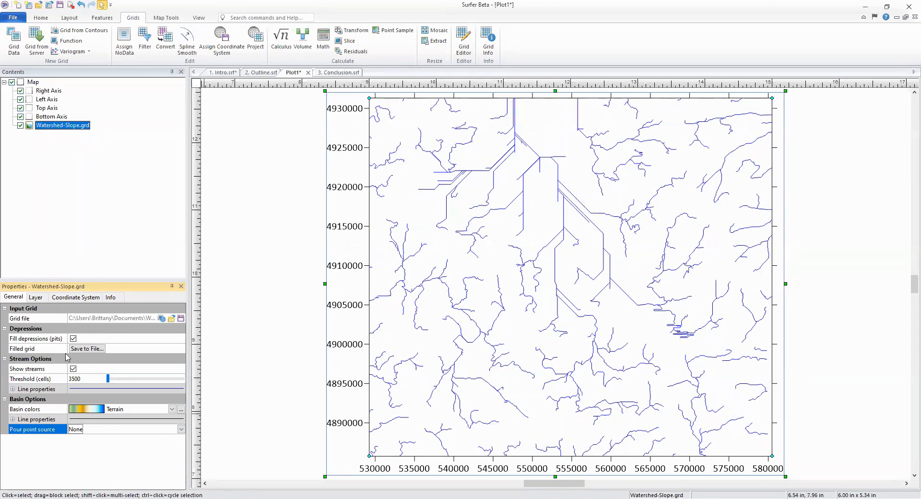
click(106, 429)
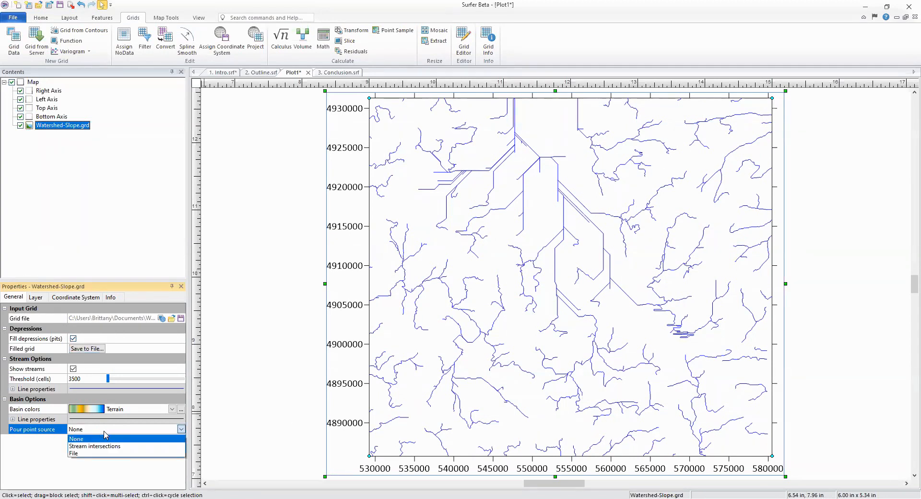
click(106, 446)
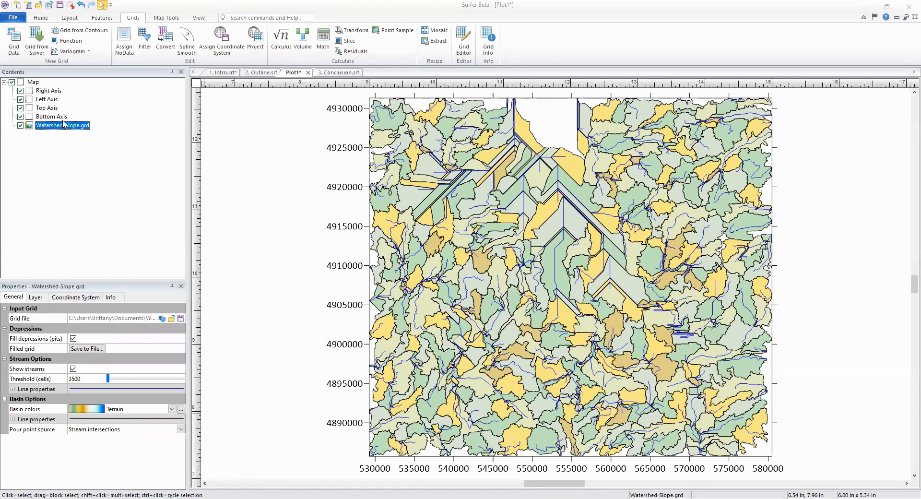
Check the target coordinate system of the map and the source coordinate system of the Watershed-Slope.grd layer
click(34, 82)
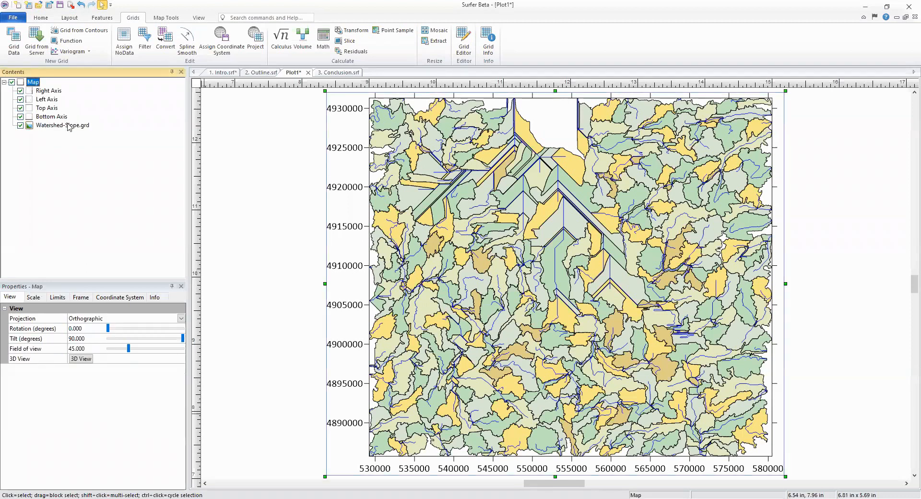
click(113, 298)
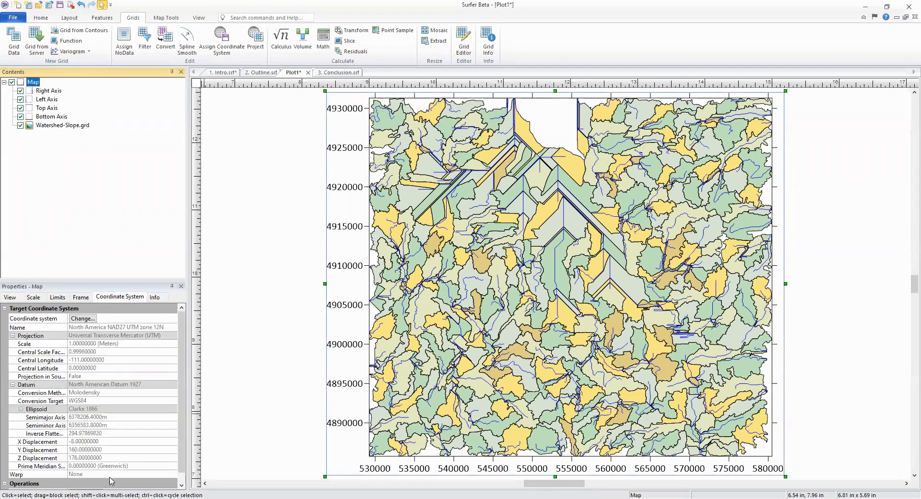
click(85, 126)
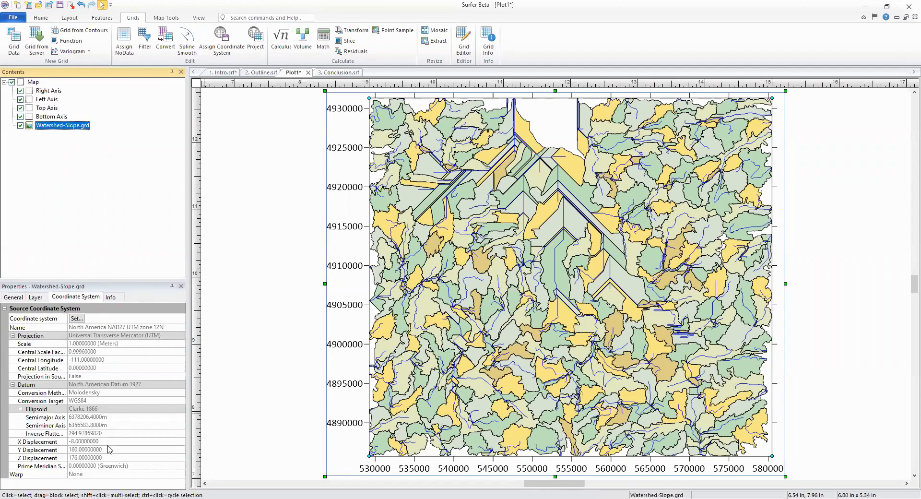
click(86, 298)
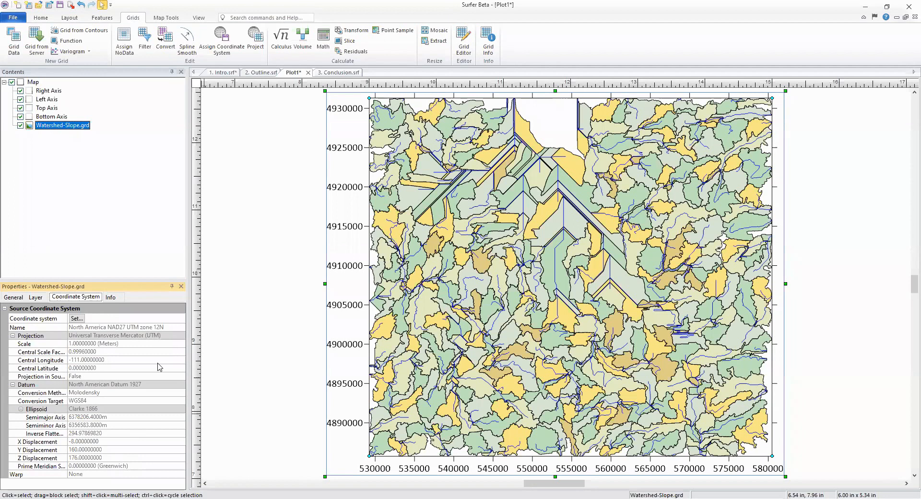
Add a base layer from server to the map using USGS 3DEP Elevation's Hillshade Multidirectional imagery, keeping the current map limits
click(34, 82)
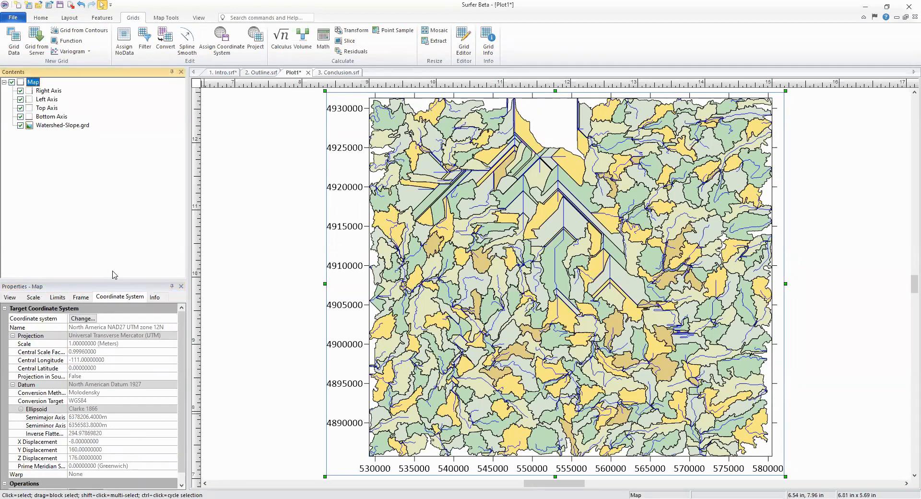
click(41, 17)
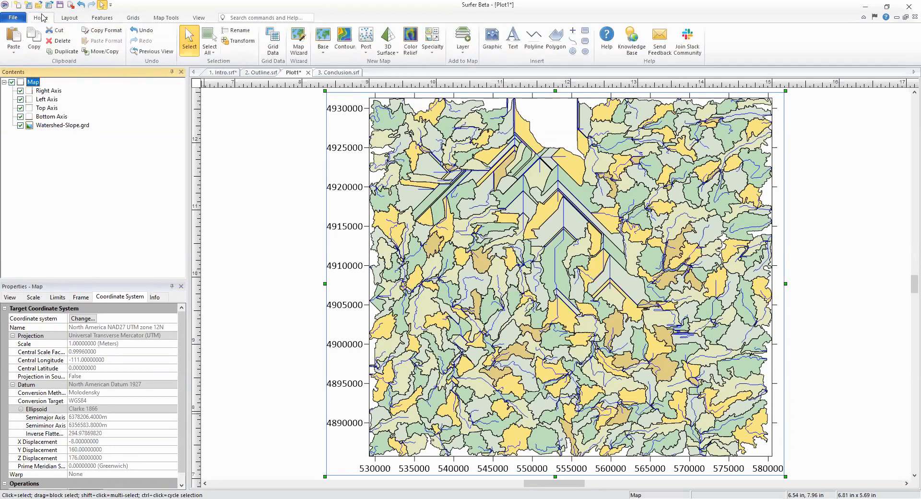
click(463, 50)
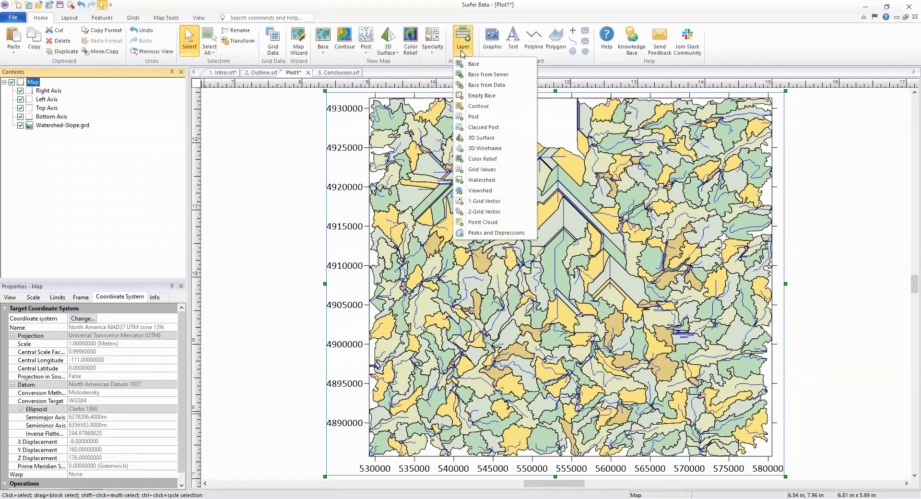
click(525, 75)
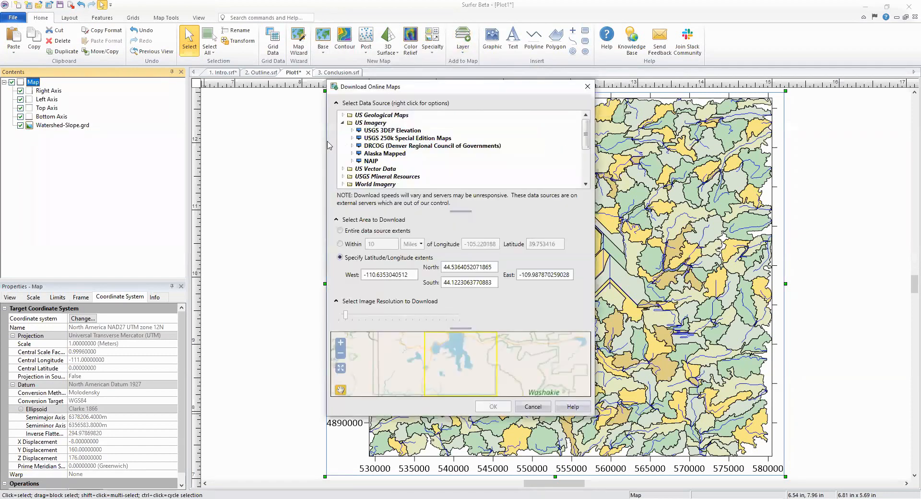
scroll(389, 139, down, 5)
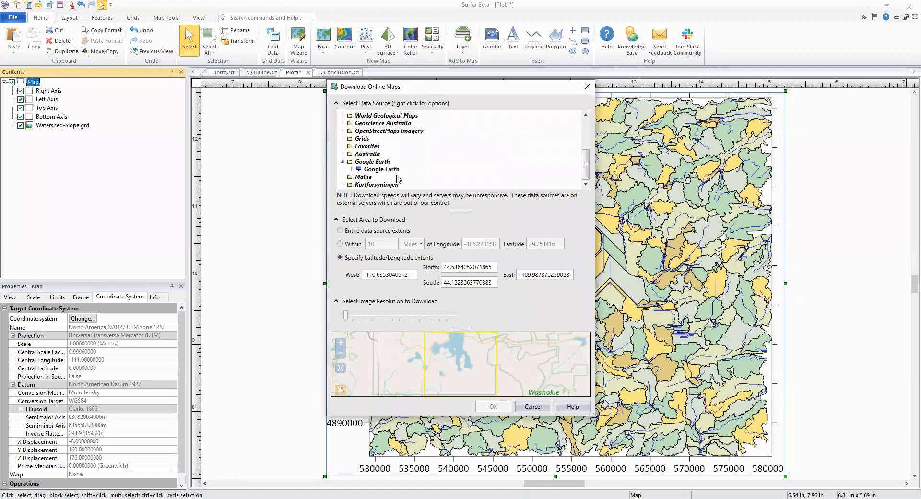
scroll(426, 187, up, 5)
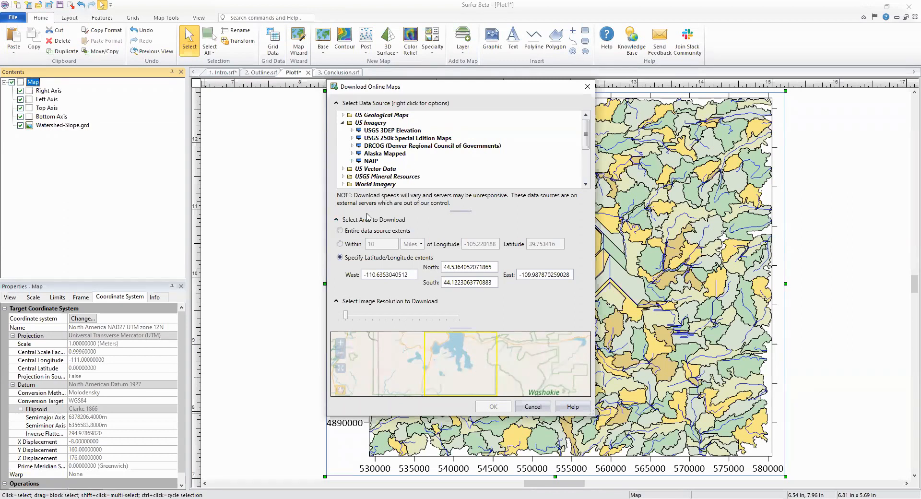
click(353, 130)
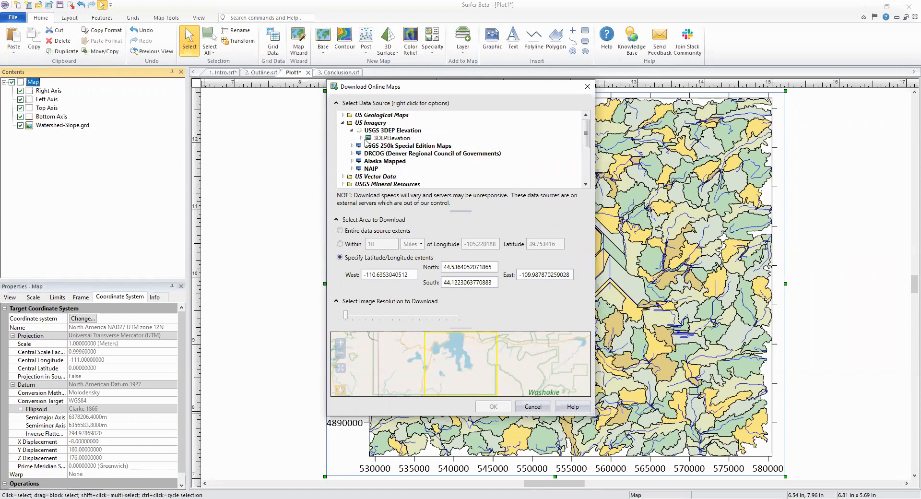
click(361, 138)
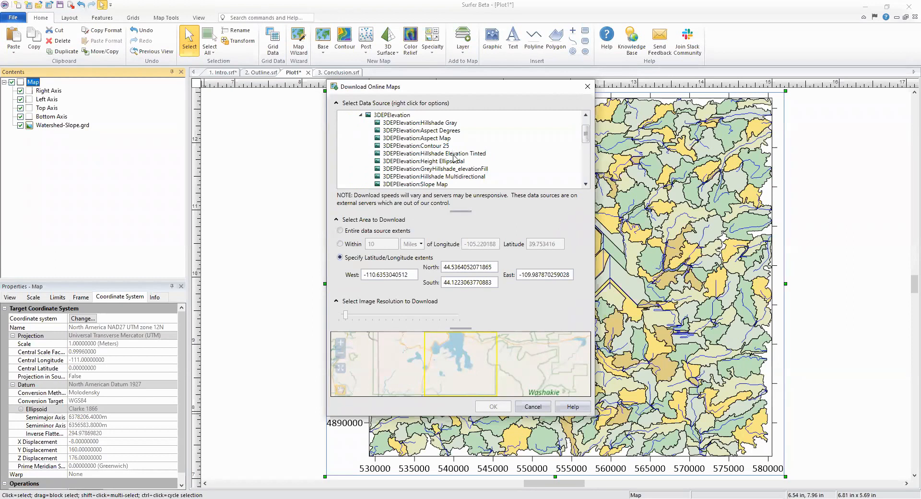
click(460, 177)
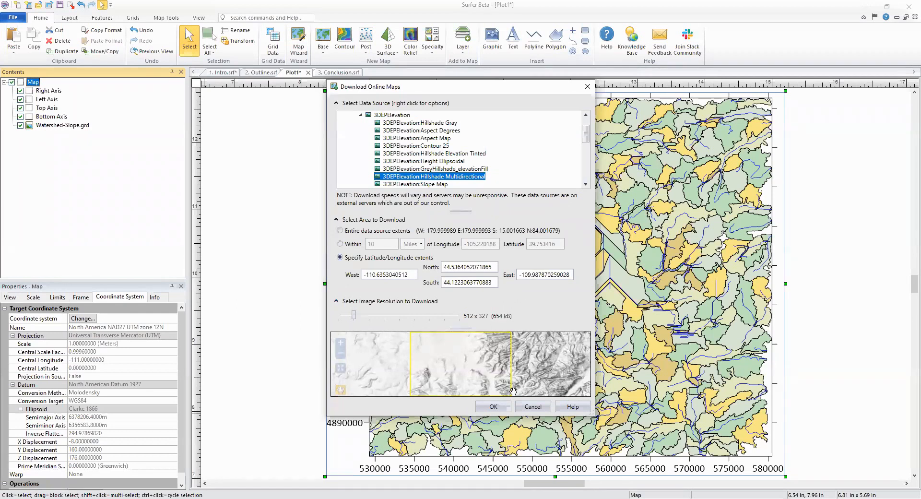
click(494, 408)
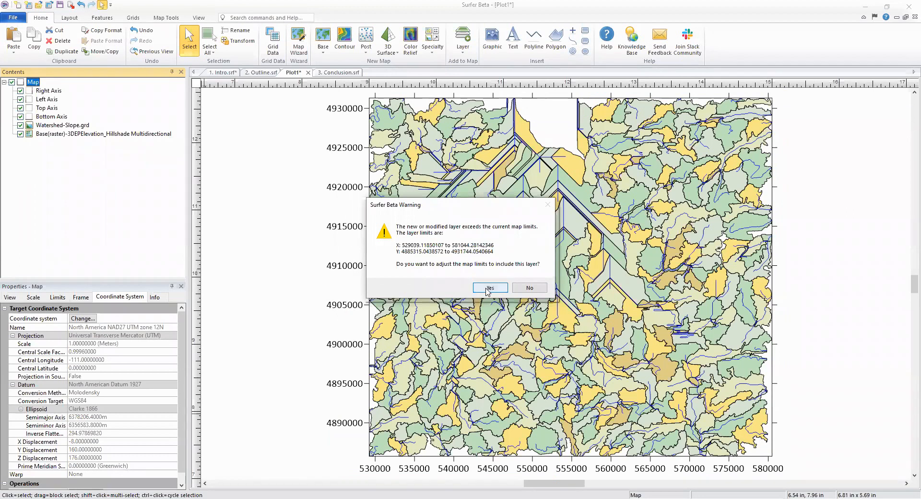
click(536, 290)
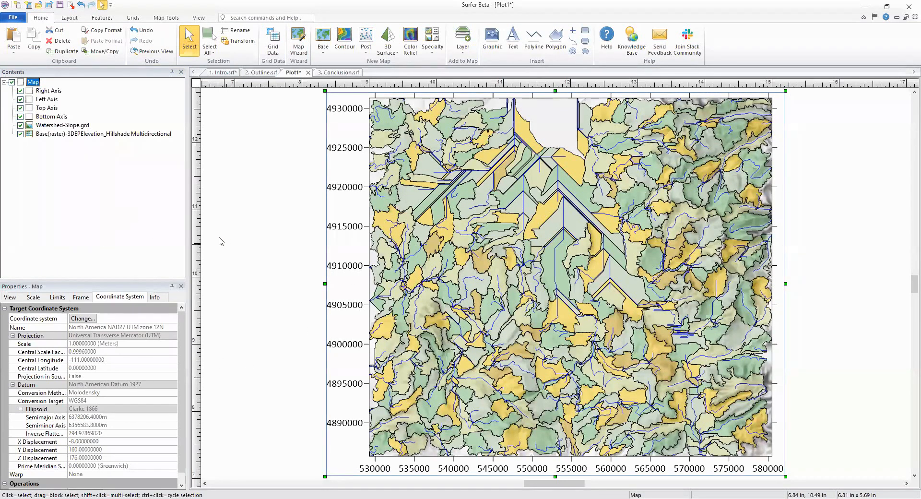
Set the Watershed-Slope.grd layer's opacity to 62 %, and hide and reshow the layer to view the hillshade beneath it
click(56, 127)
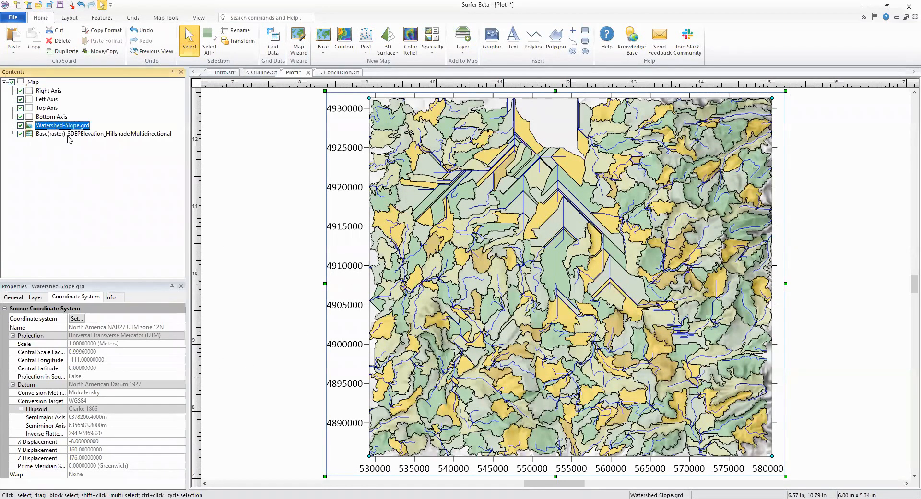
click(42, 300)
click(161, 319)
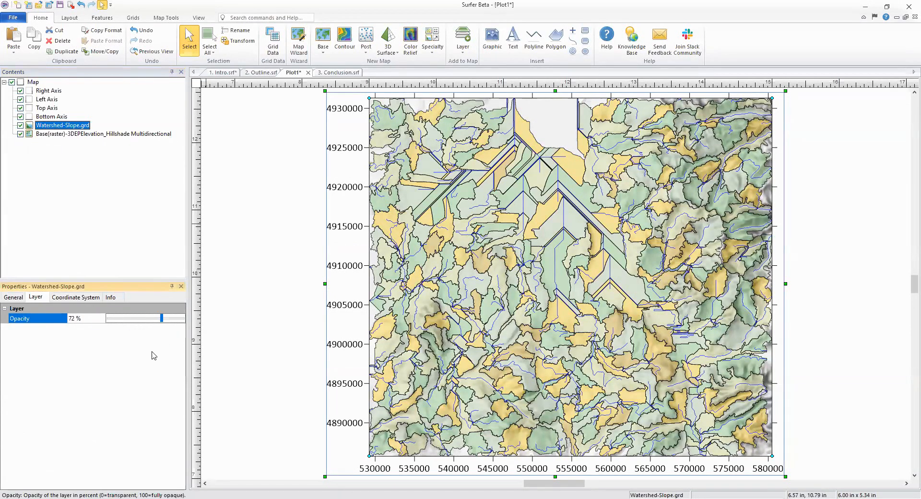
click(154, 318)
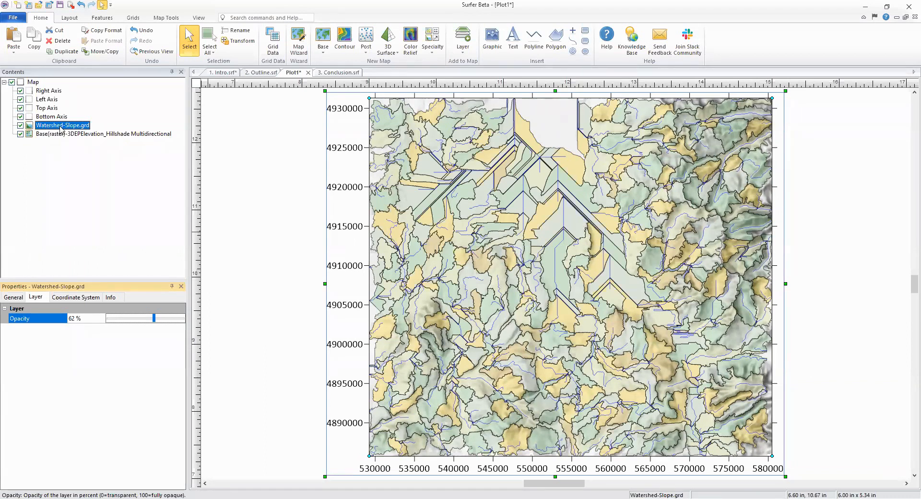
click(20, 125)
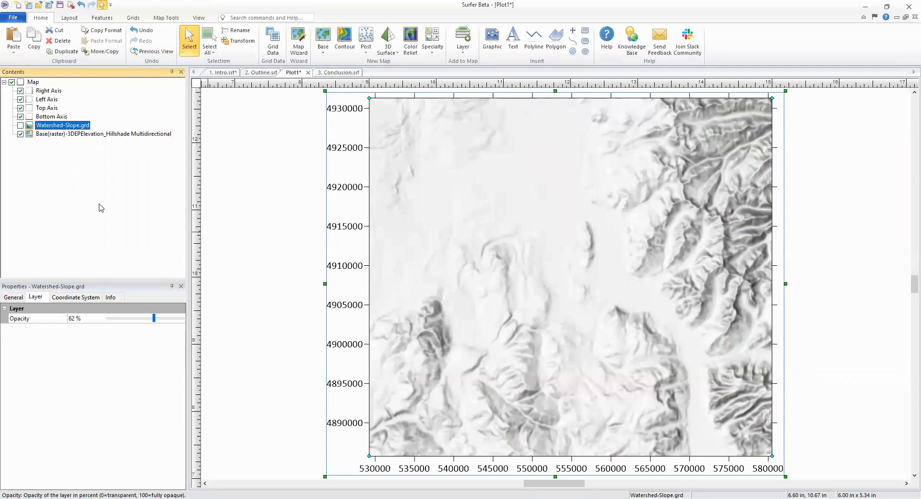
click(21, 126)
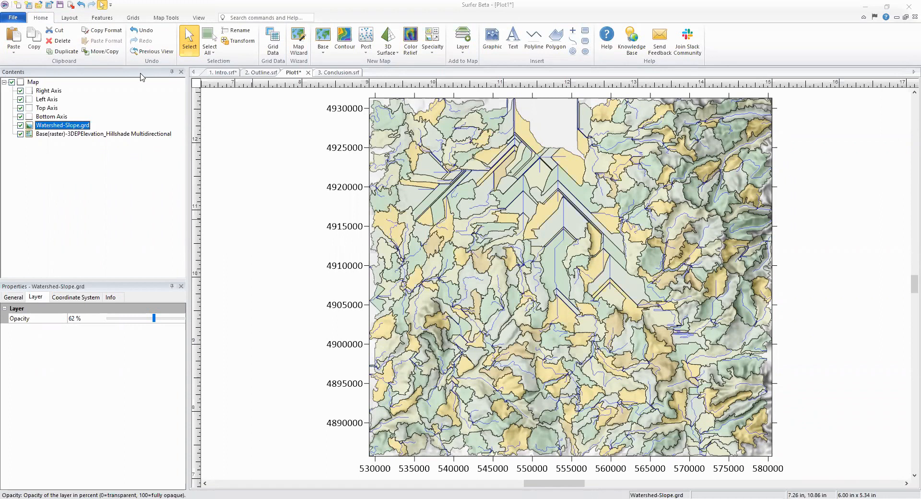
Replace the watershed layer's input grid file with the open grid w001001x.adf from the Yellow Stone folder
click(133, 17)
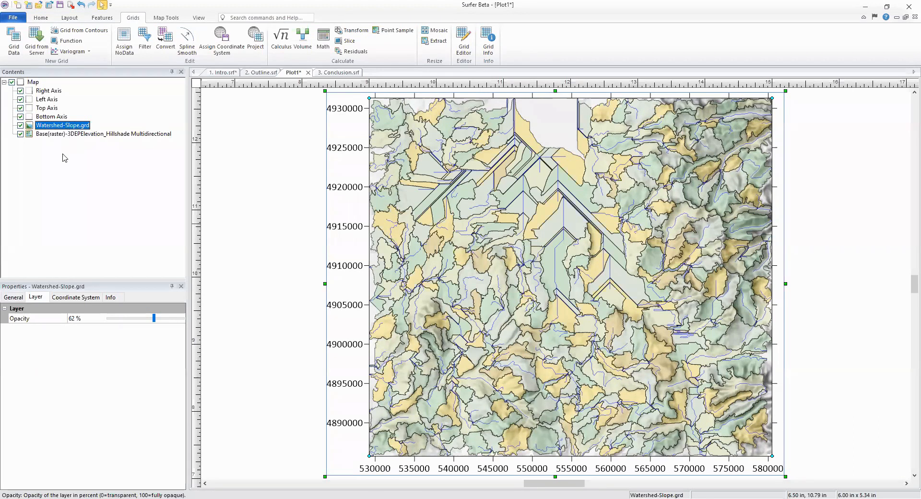
click(14, 297)
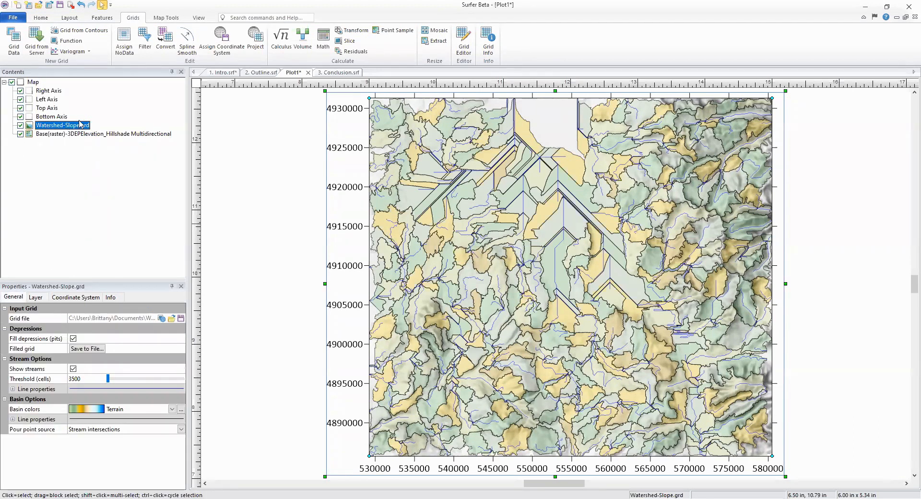
click(172, 319)
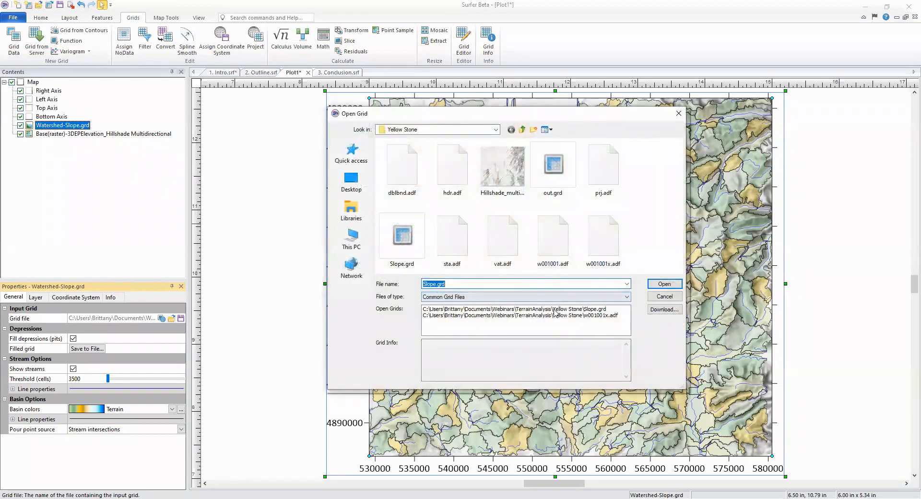
click(602, 316)
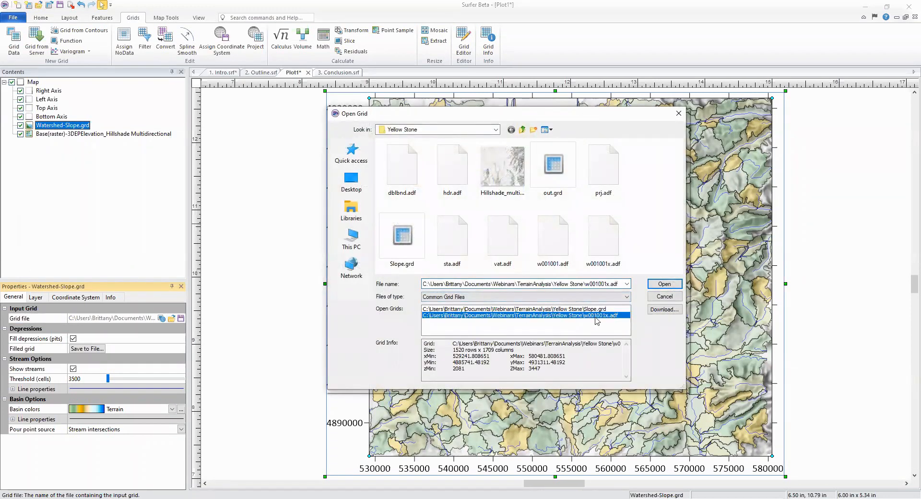
click(664, 283)
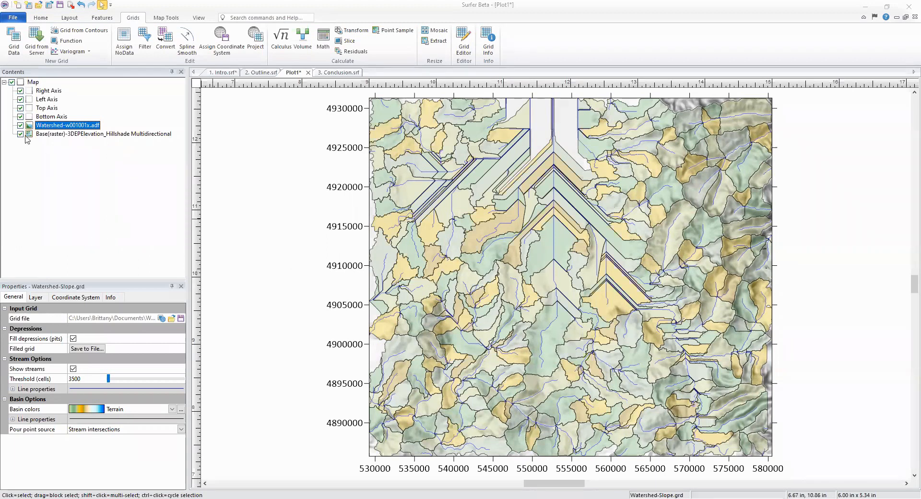
Add a viewshed layer from w001001x.adf to the map, placing its transmitter at about X 555655, Y 4922135
click(32, 83)
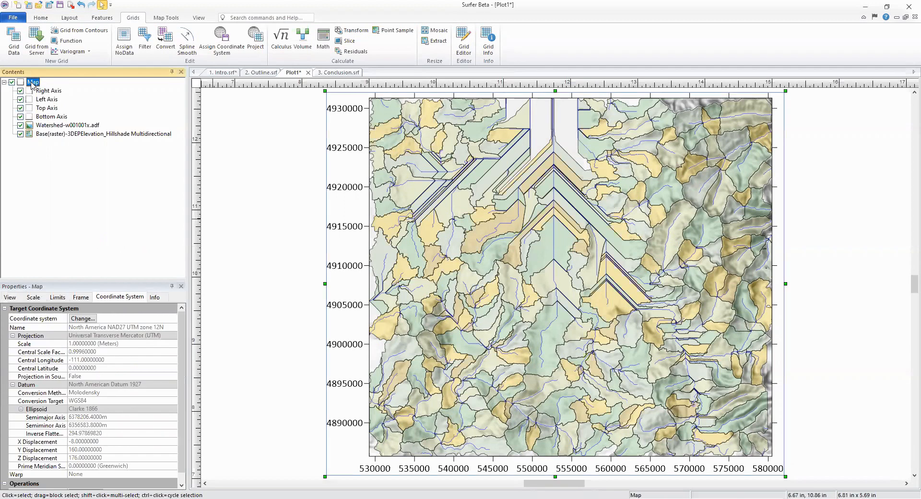
click(47, 18)
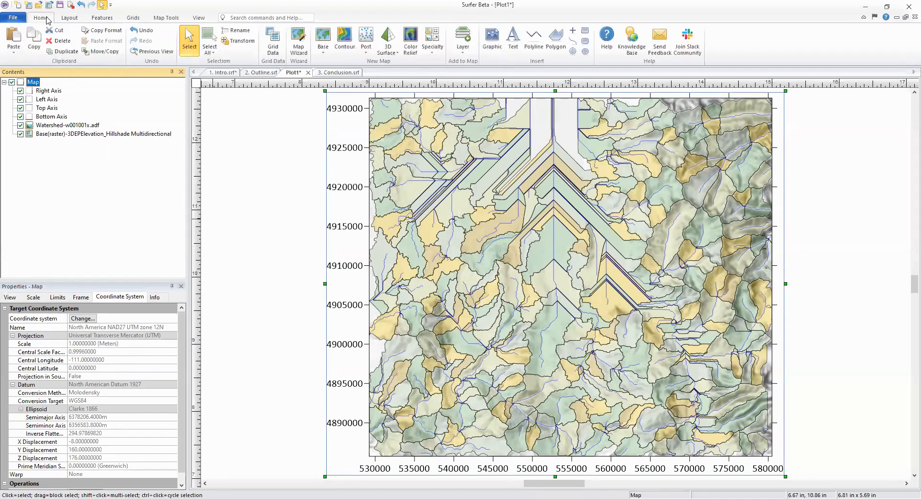
click(461, 52)
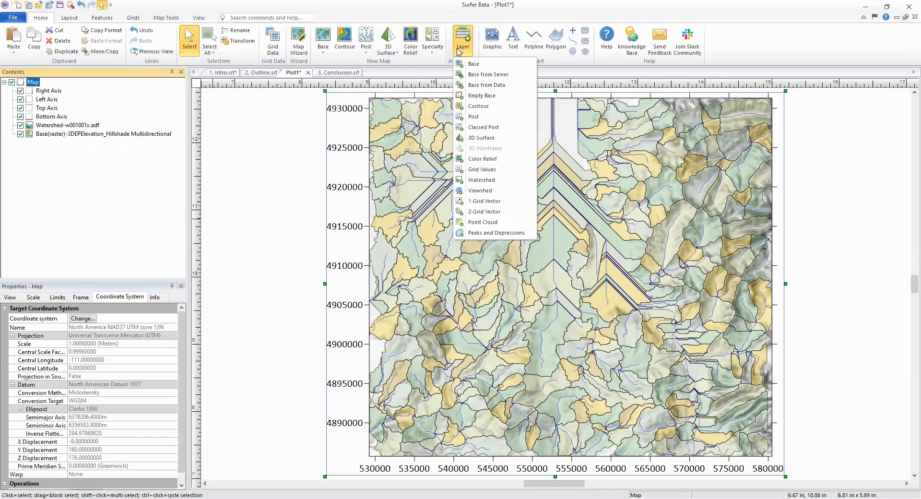
click(397, 70)
click(460, 54)
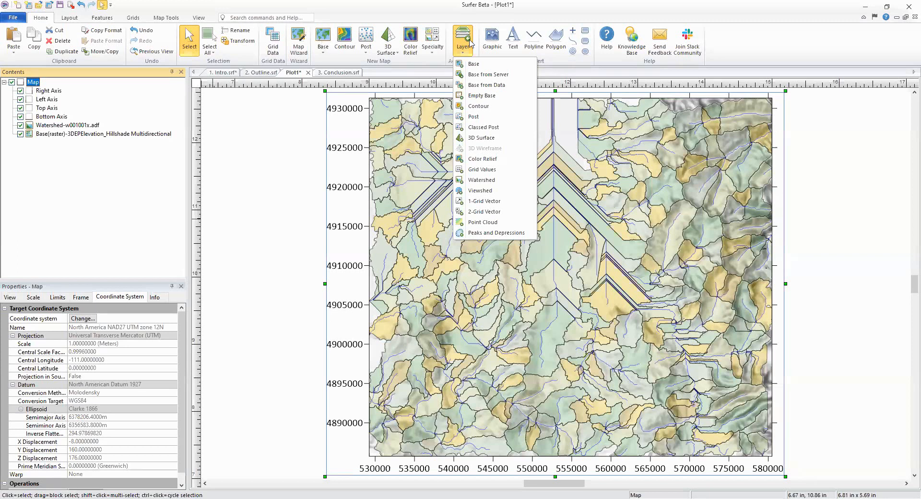
click(504, 194)
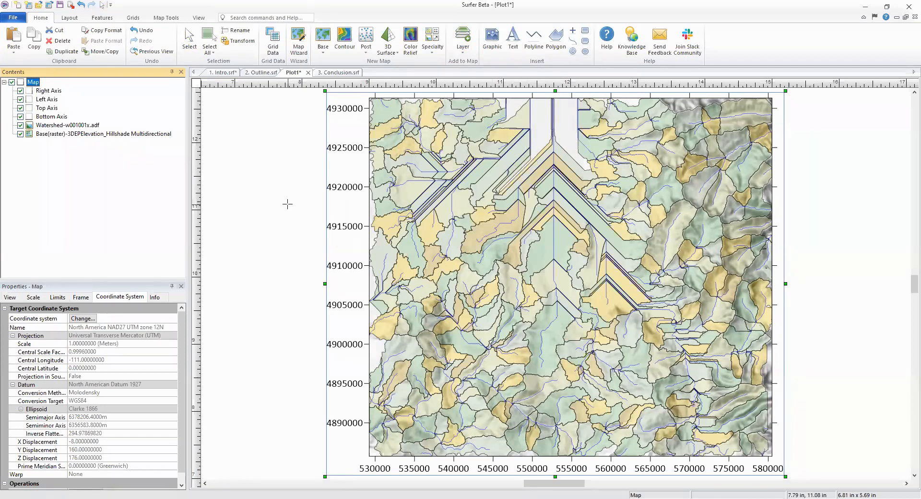
click(577, 170)
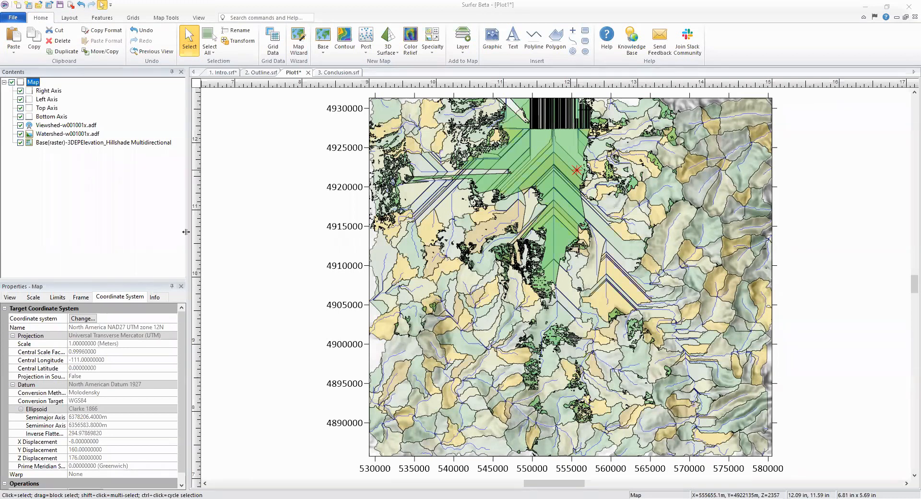
Try showing Invisible areas on the Viewshed-w001001x.adf layer and restore the display to Visible areas
click(81, 126)
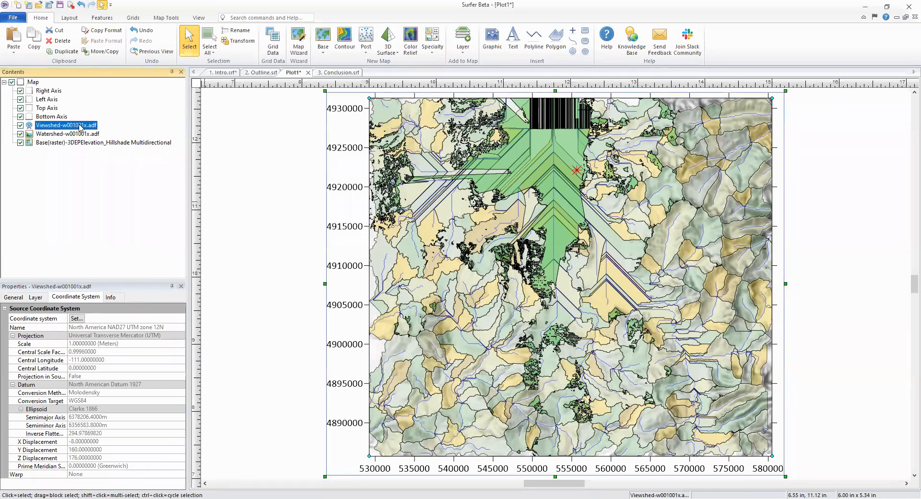
click(18, 297)
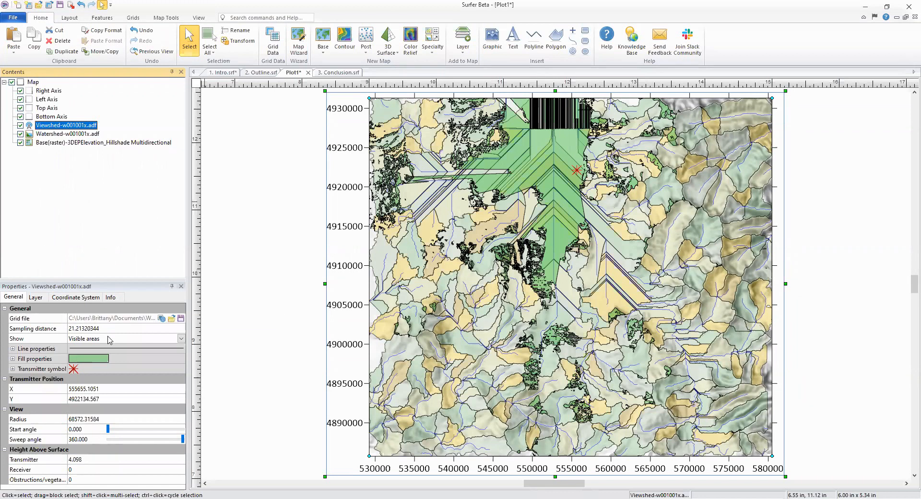
click(110, 338)
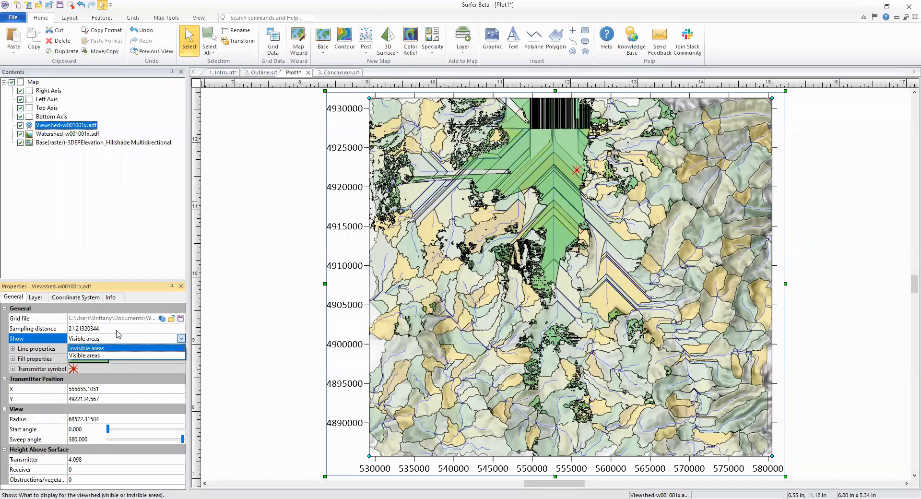
click(111, 347)
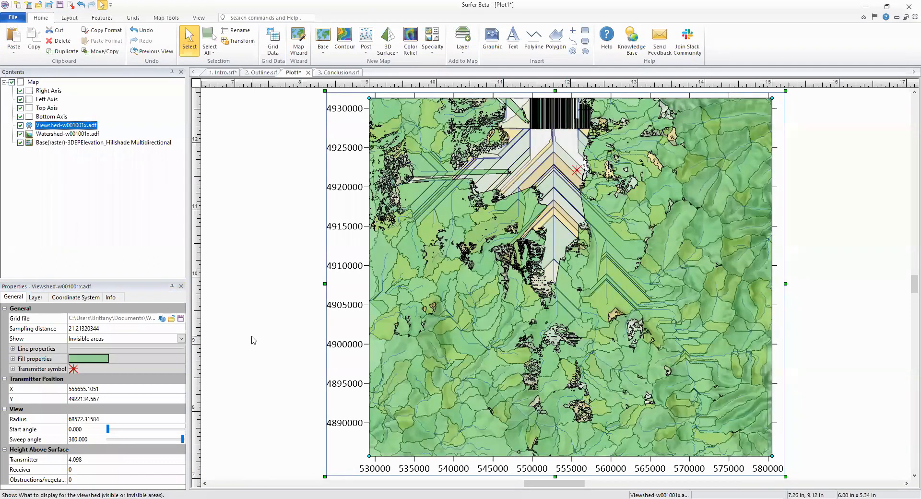
click(129, 340)
click(119, 359)
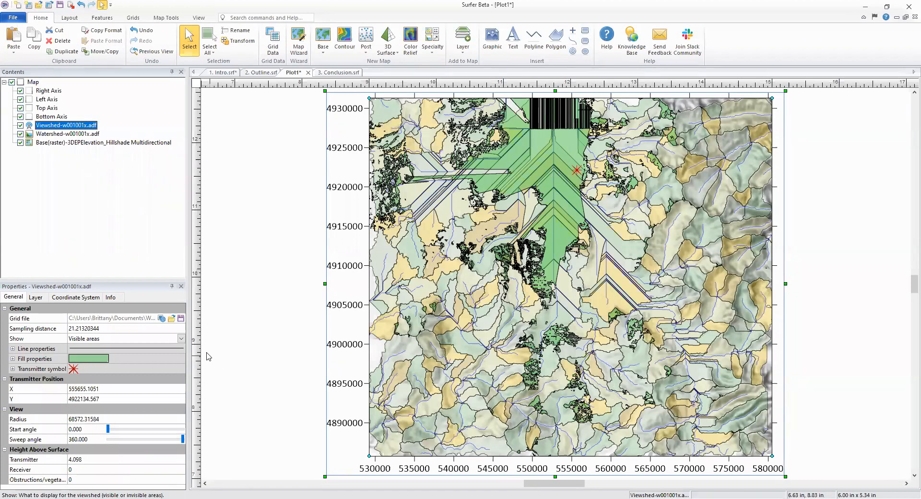
scroll(216, 413, down, 2)
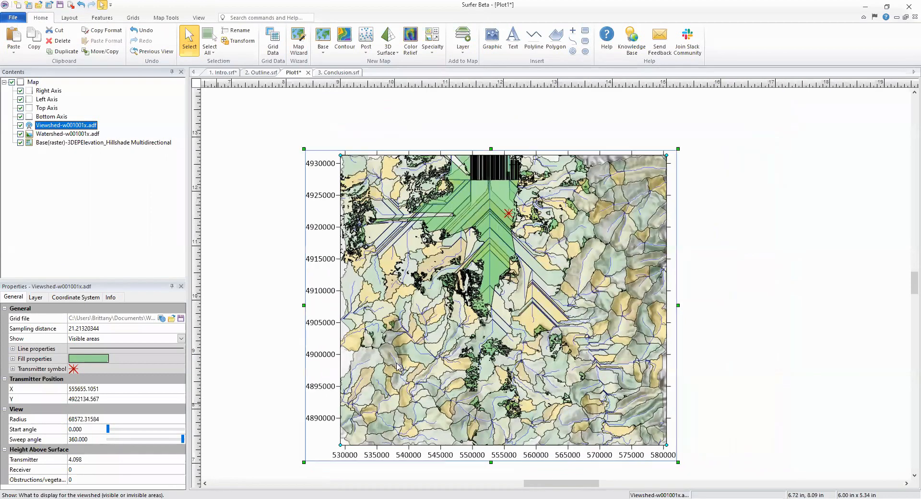
scroll(400, 365, up, 3)
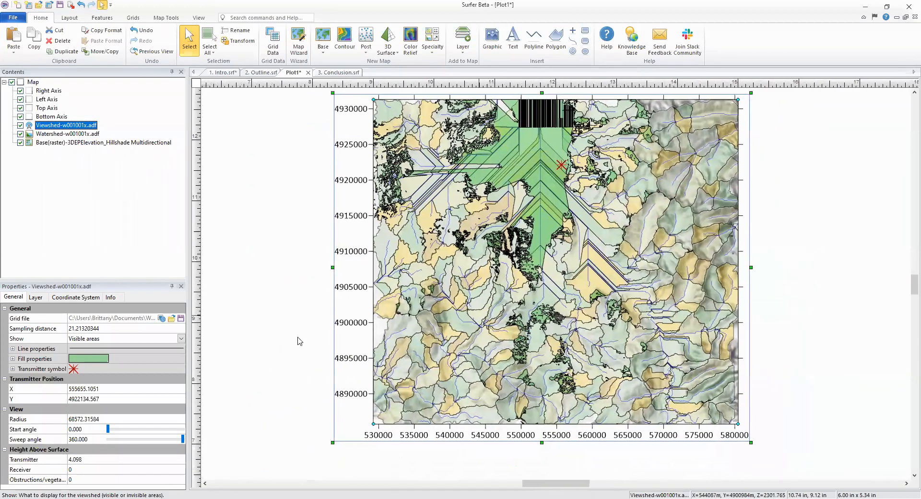
click(276, 345)
key(ctrl+a)
key(ctrl+l)
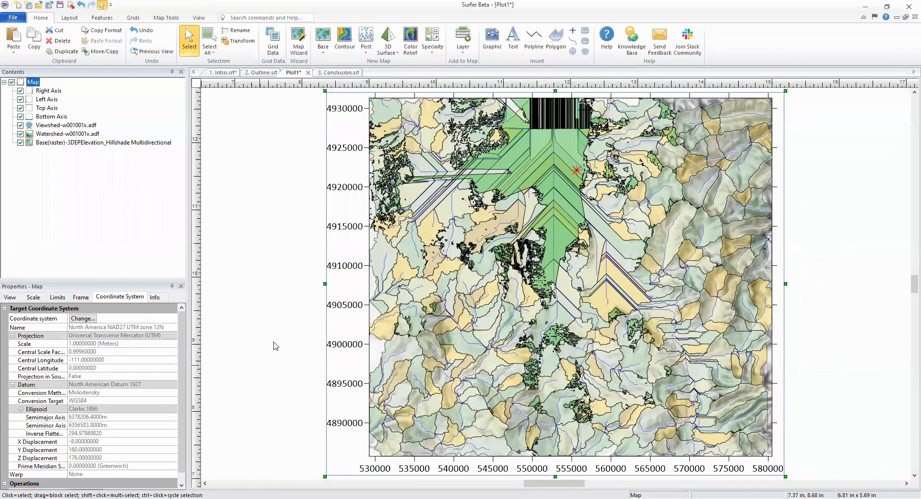
Set the Viewshed-w001001x.adf layer's start angle to 122.308 and its sweep angle to -272.308
click(60, 125)
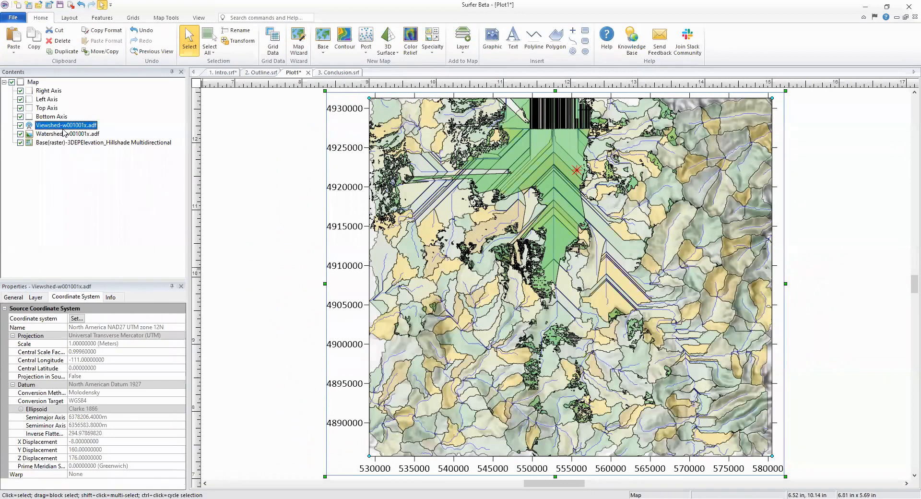
click(13, 297)
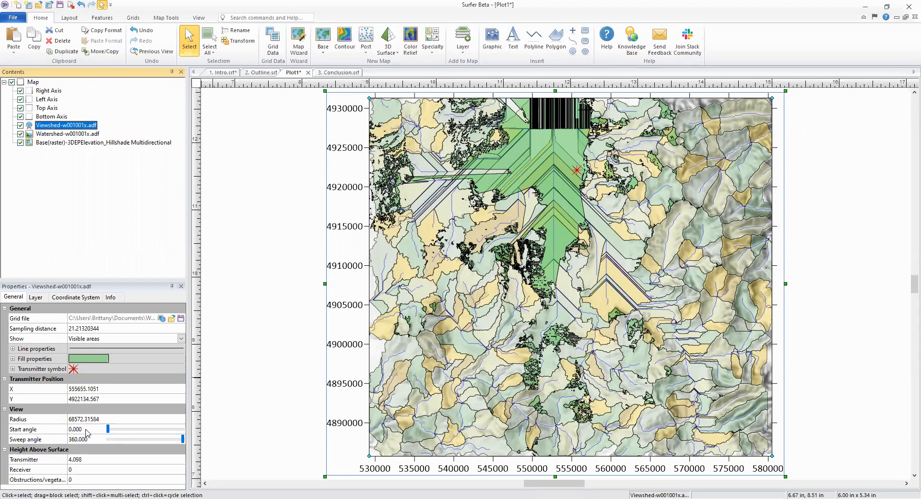
click(133, 429)
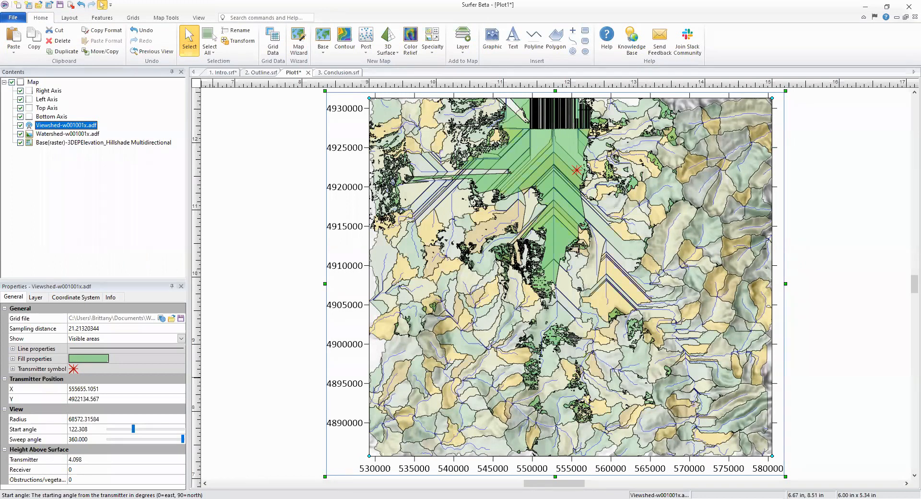
click(143, 439)
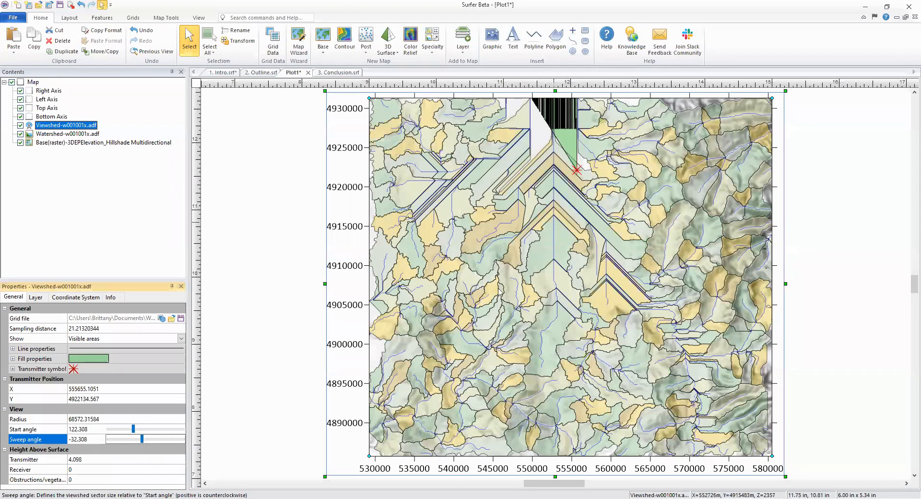
click(118, 440)
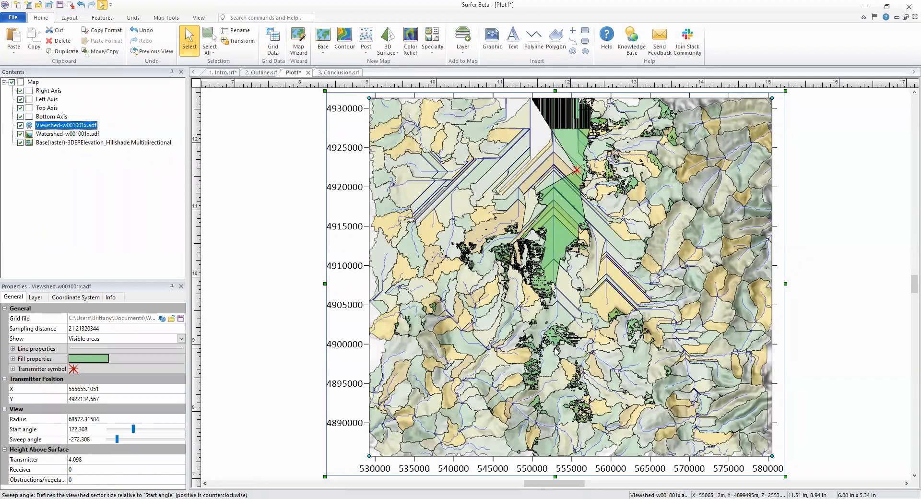
Open the whole map in a 3D view and examine the viewshed area draped over the terrain from several angles
click(33, 83)
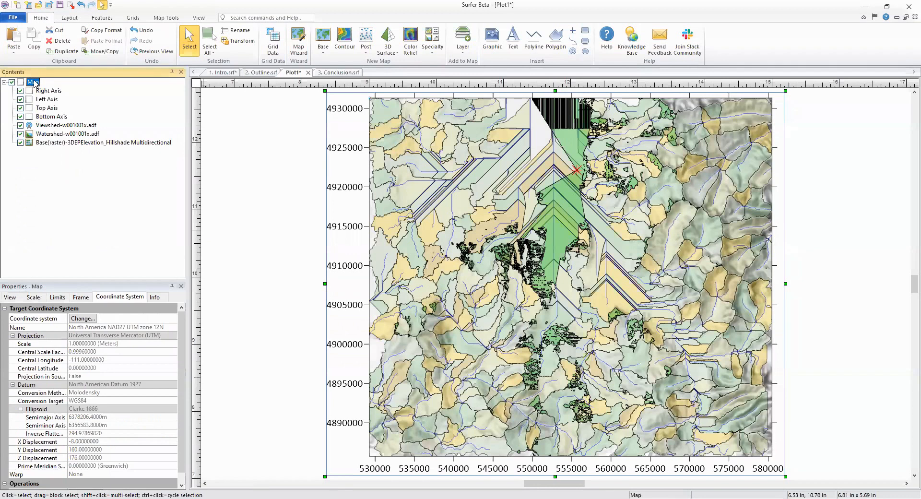
click(14, 299)
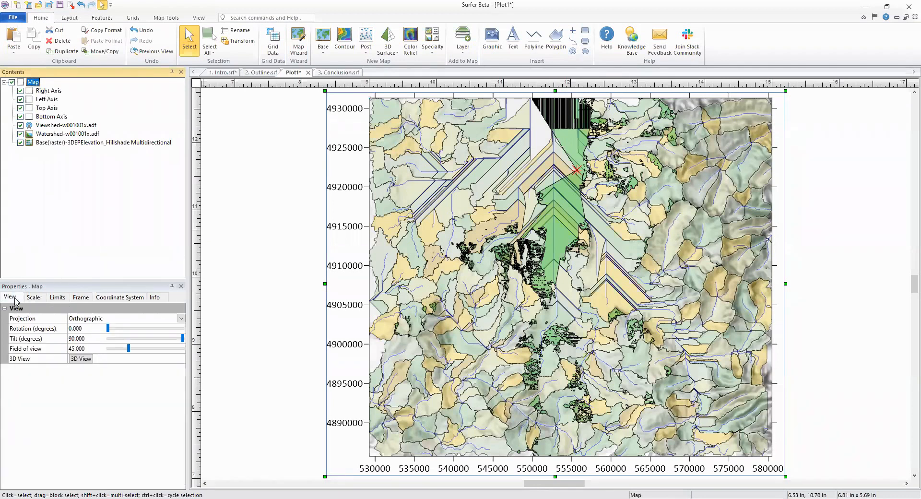
click(83, 361)
click(84, 365)
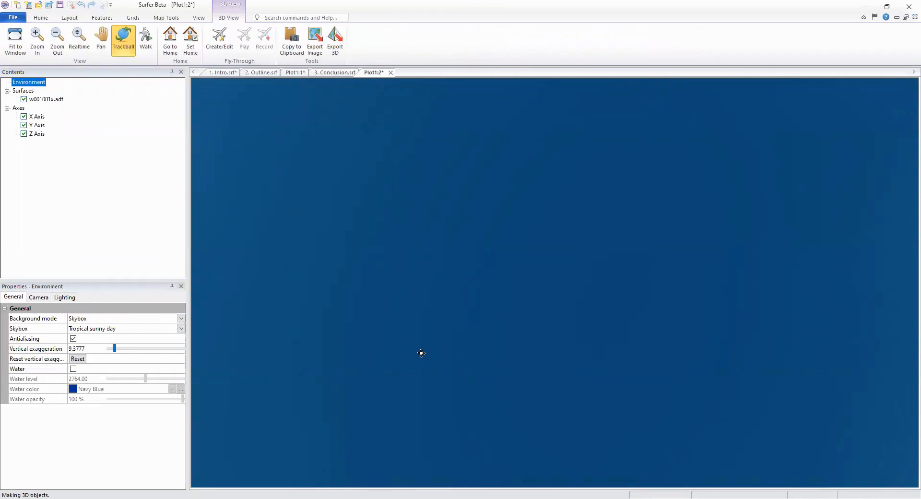
drag(537, 317, 394, 312)
drag(542, 396, 561, 378)
drag(522, 311, 559, 419)
scroll(516, 323, up, 10)
drag(557, 373, 541, 370)
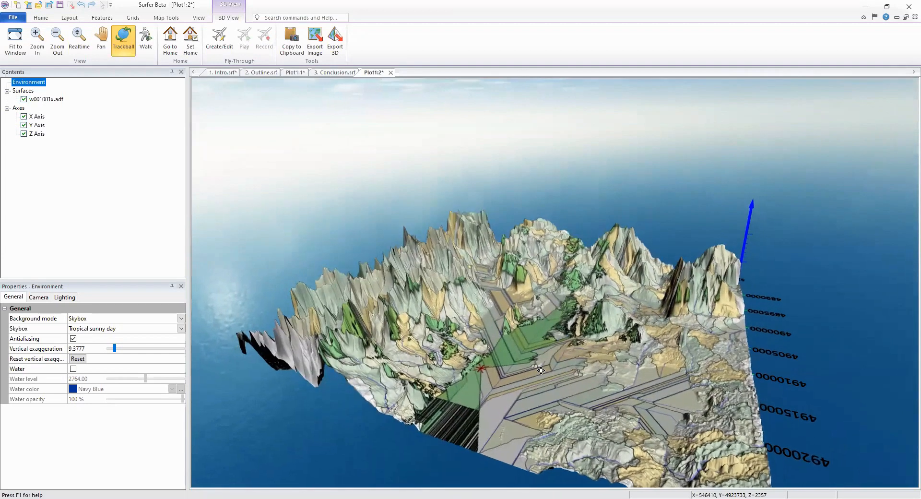
drag(359, 344, 399, 181)
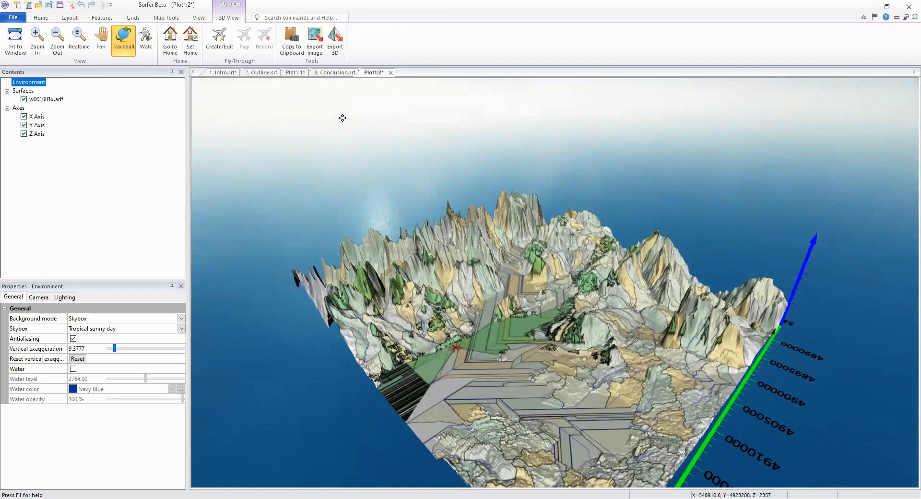
Hide the Watershed-w001001x.adf layer in the Plot1 map
click(291, 73)
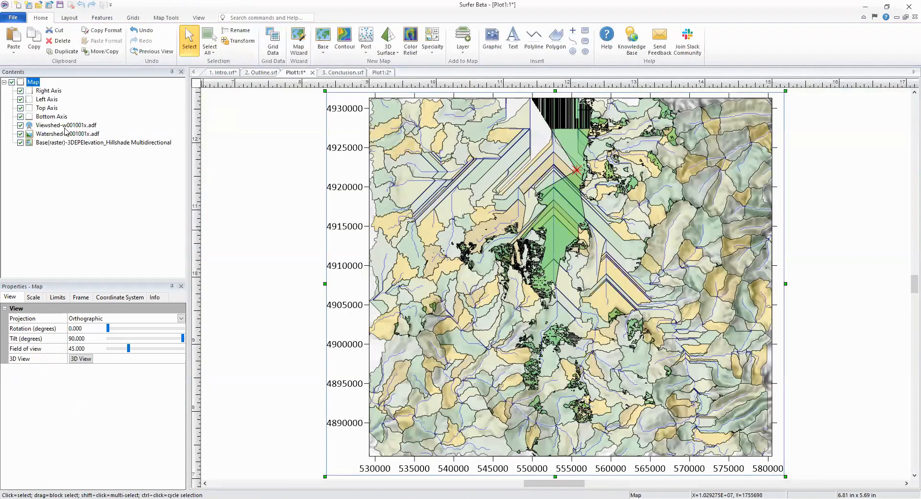
click(20, 134)
click(336, 72)
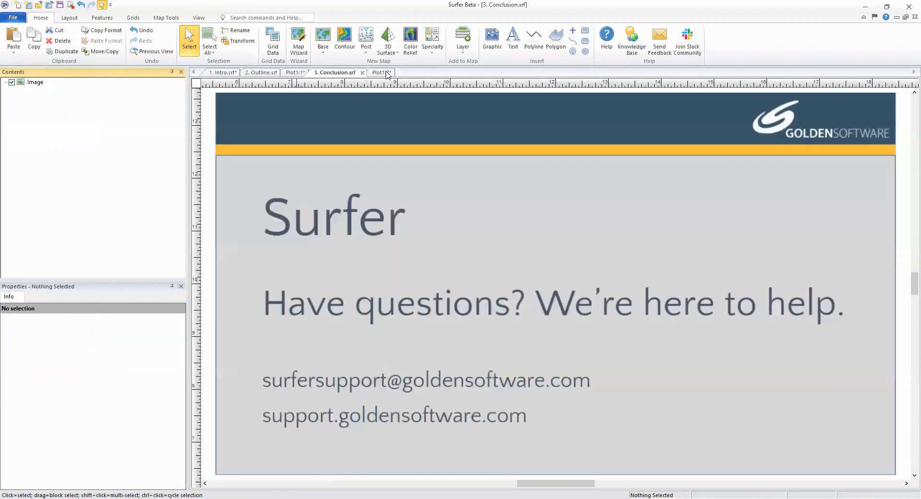
Examine the viewshed coverage around the transmitter on the 3D terrain without the watershed layer
click(382, 72)
drag(581, 391, 353, 371)
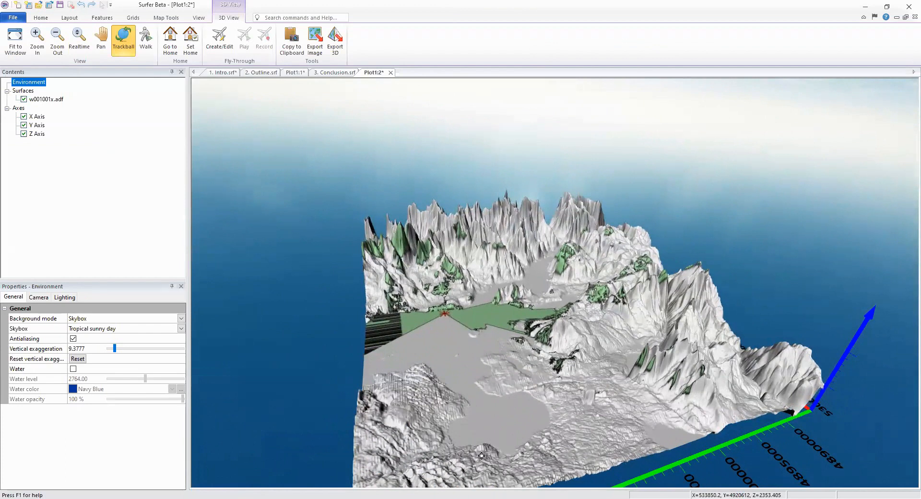
scroll(468, 379, down, 5)
drag(446, 410, 730, 422)
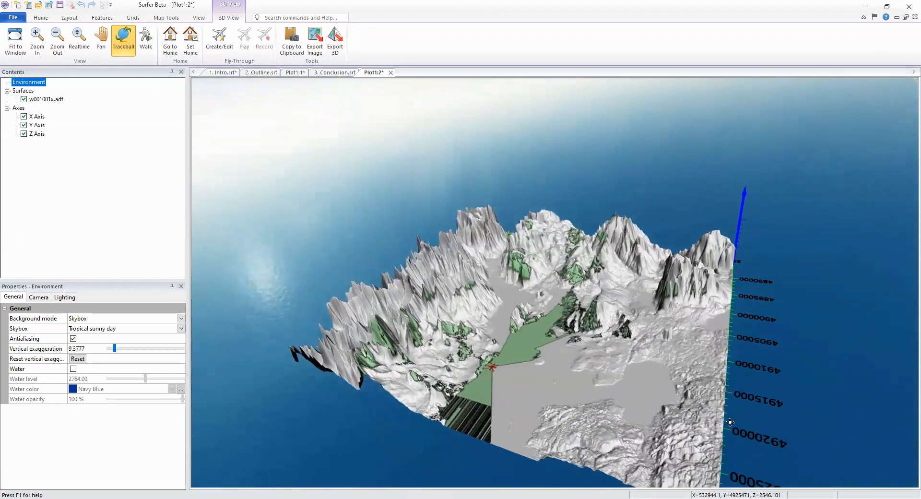
drag(618, 430, 693, 408)
drag(367, 396, 362, 387)
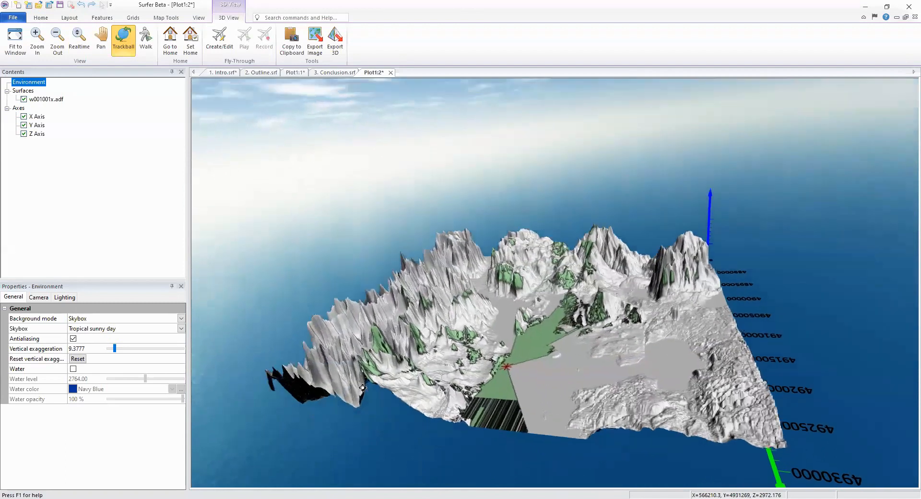
drag(639, 415, 571, 431)
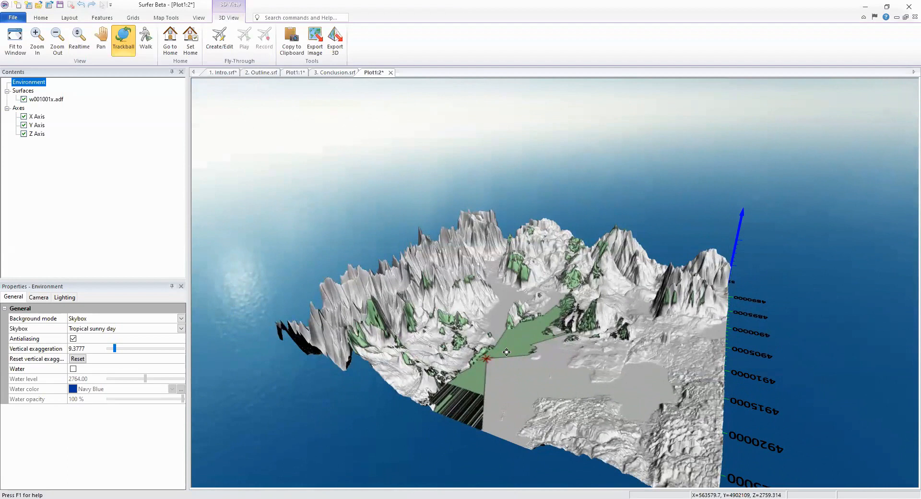
drag(604, 404, 658, 402)
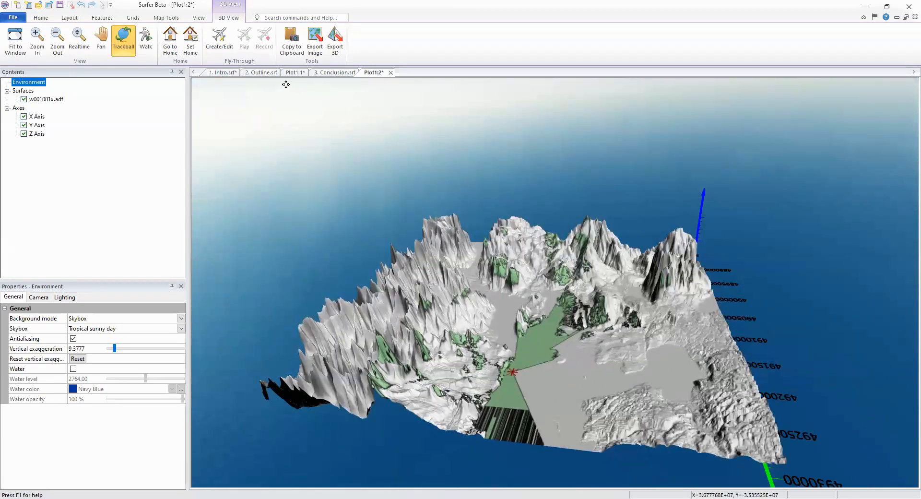
Set the viewshed layer's receiver height above the surface to 3 and inspect the updated coverage in the 3D view
click(294, 72)
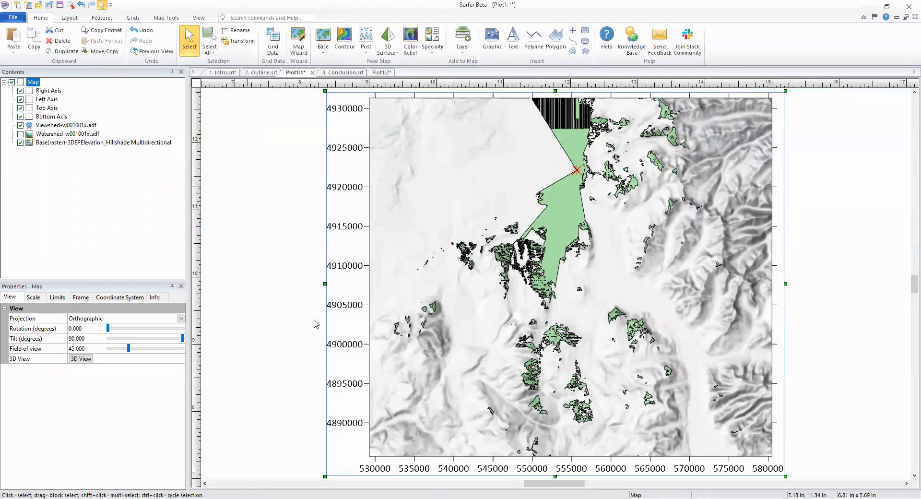
click(70, 126)
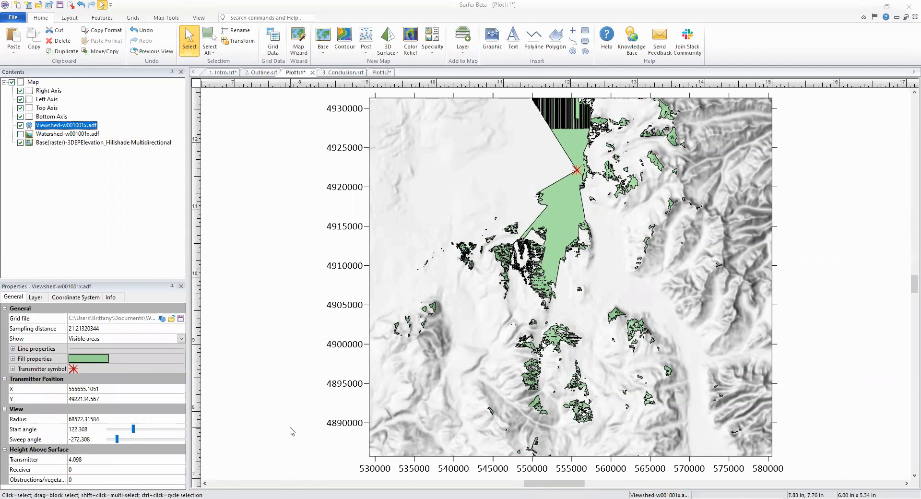
click(74, 472)
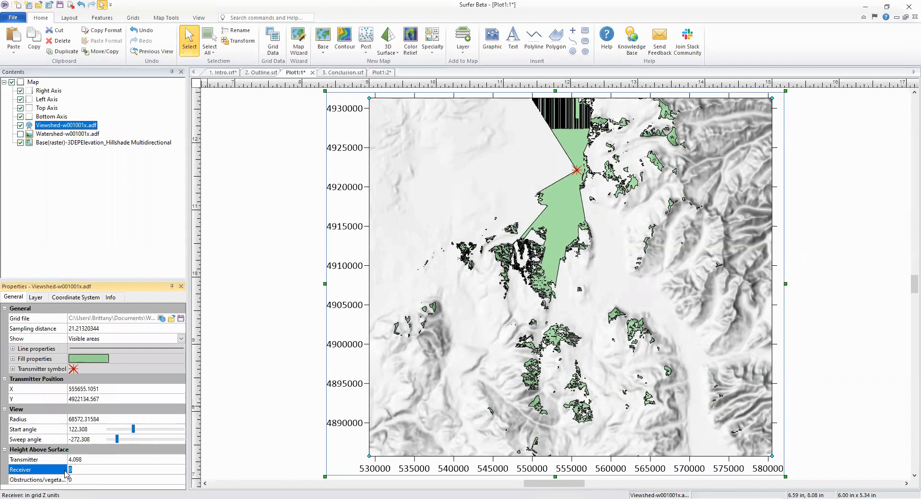
text(3)
key(Return)
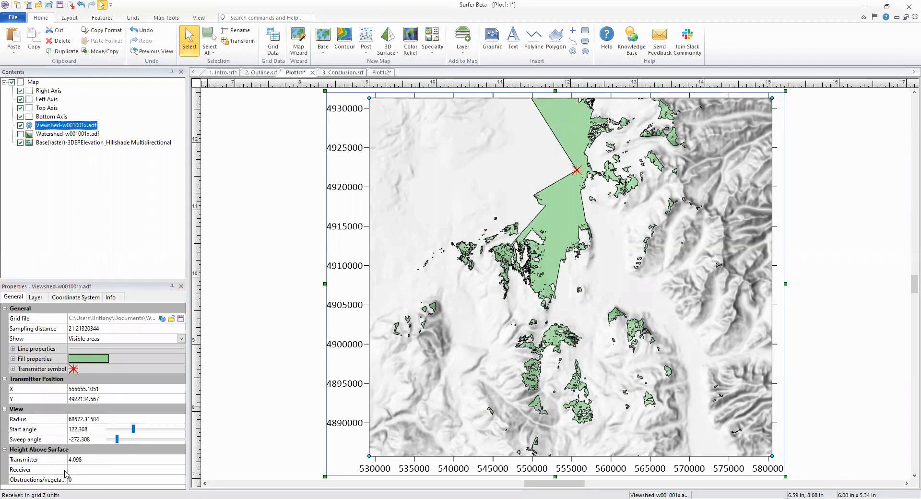
click(382, 72)
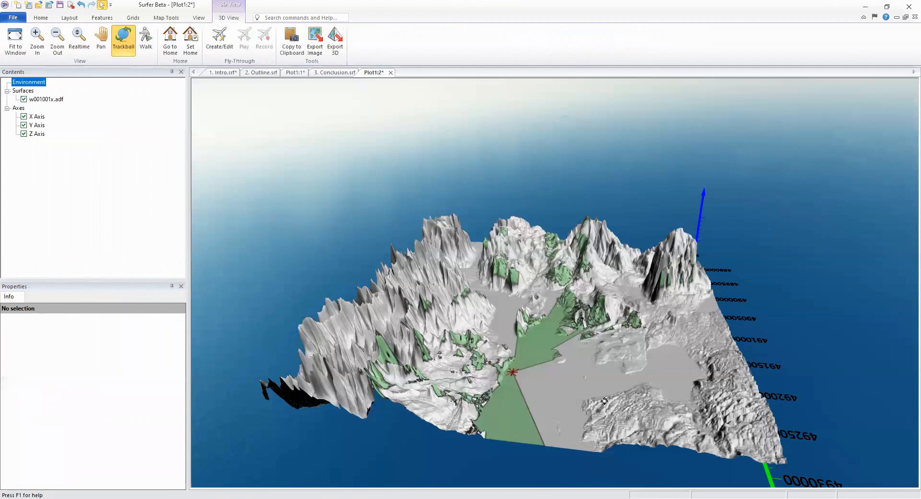
drag(565, 426, 368, 381)
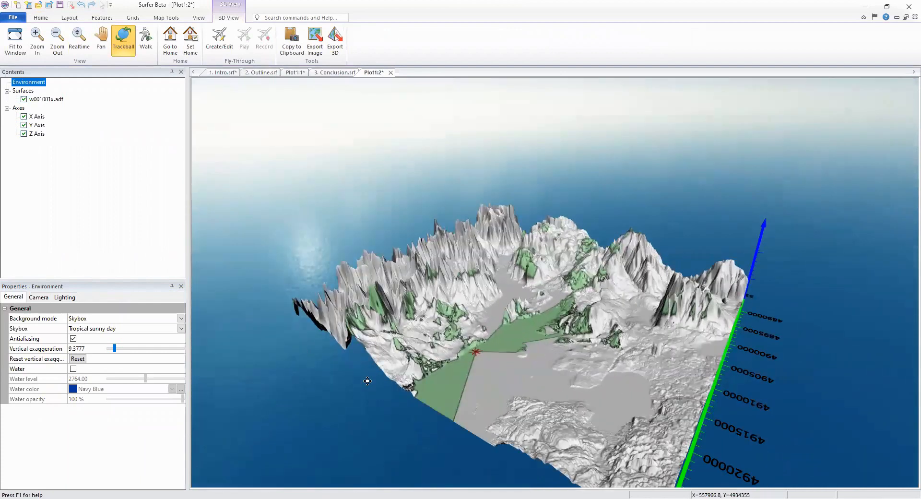
drag(516, 433, 383, 402)
drag(512, 411, 462, 413)
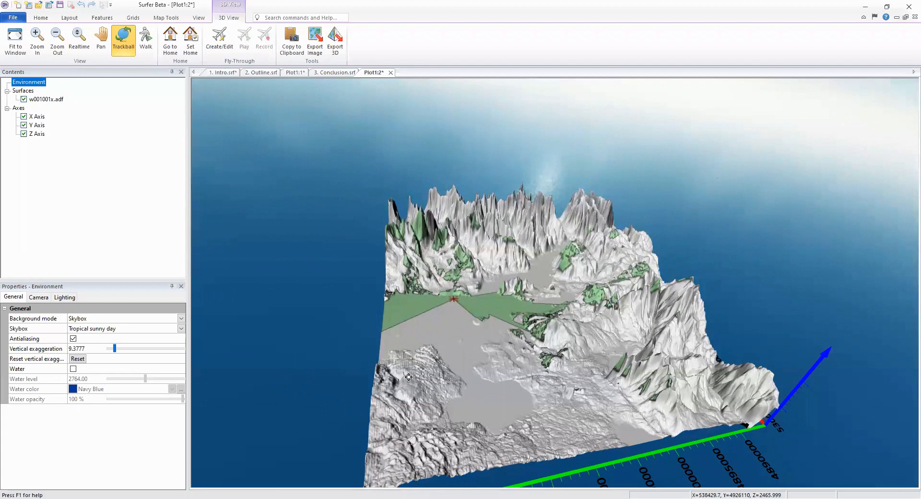
Set the viewshed layer's obstructions/vegetation height above the surface to 1 in the 2D plot
click(295, 73)
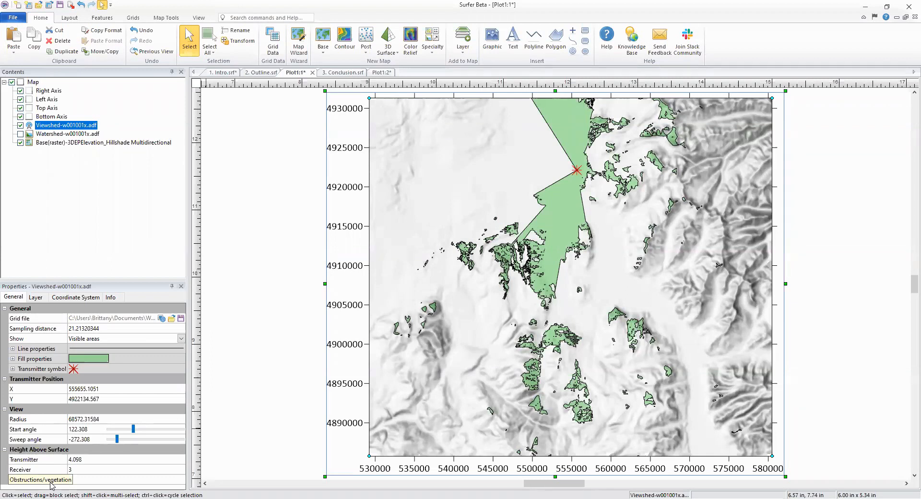
click(78, 483)
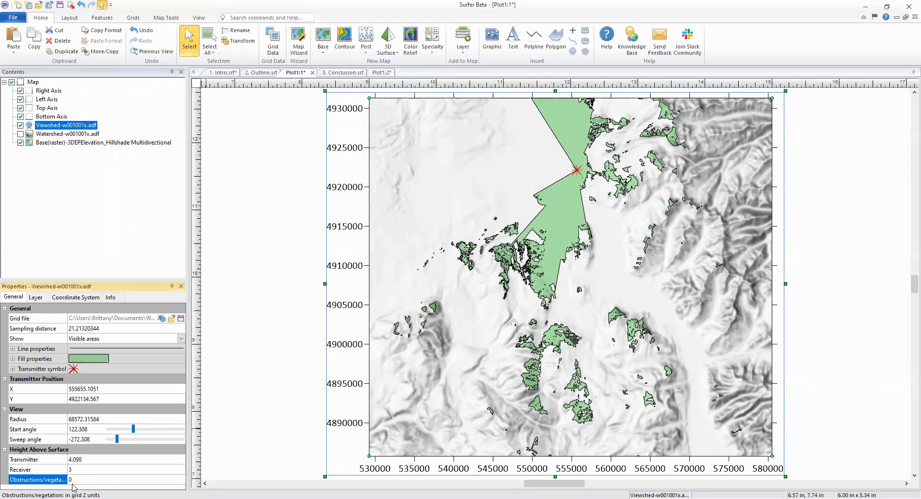
click(100, 479)
text(1)
key(Return)
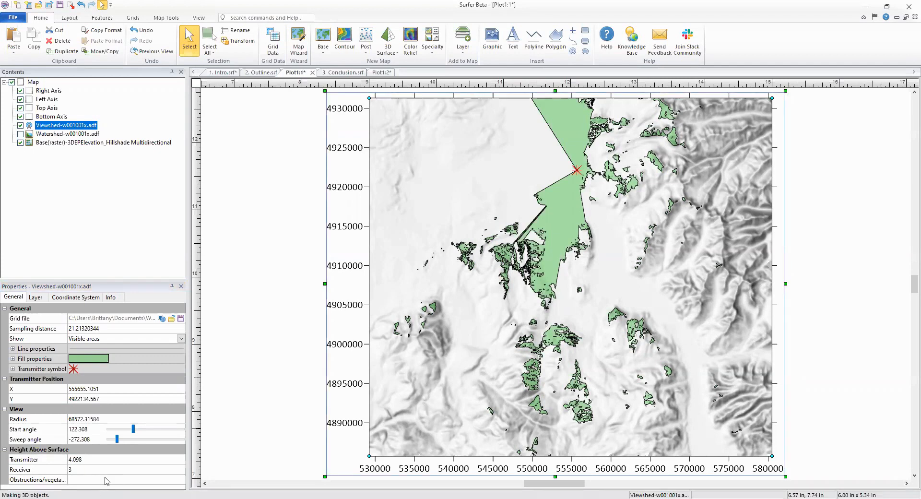
Try an obstructions/vegetation height of 5 on the viewshed layer and restore it to 1
click(106, 480)
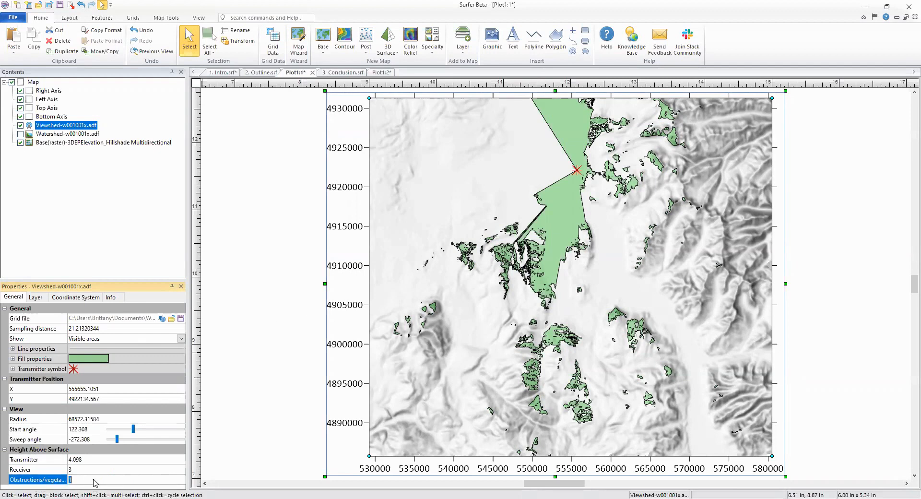
text(5)
key(Return)
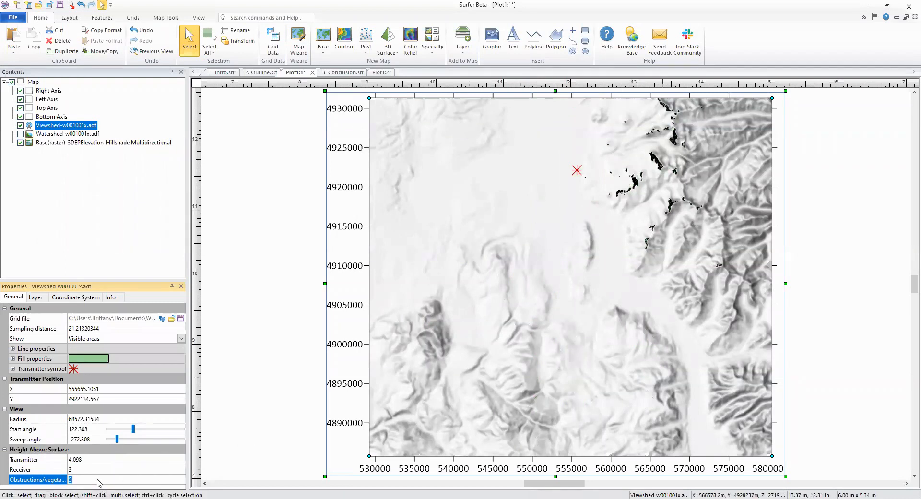
text(1)
key(Return)
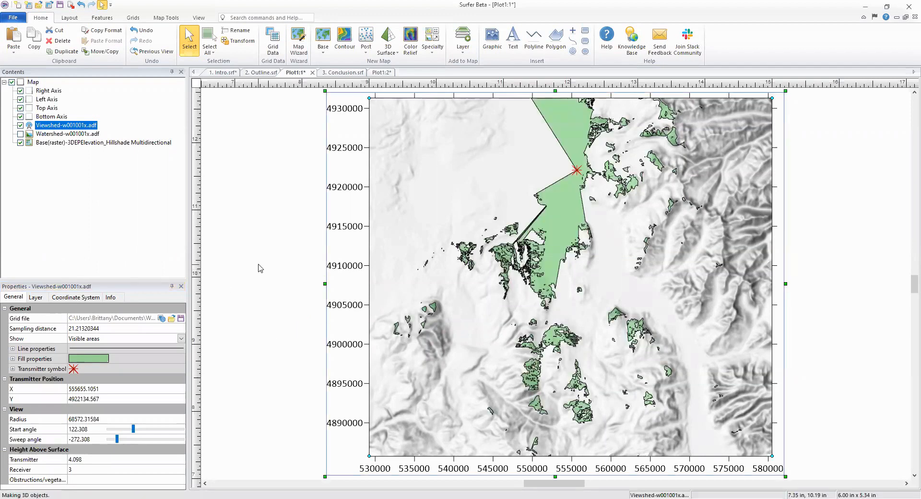
Convert the hidden Watershed-w001001x.adf layer to a contour layer and show the new layer's general properties
click(77, 136)
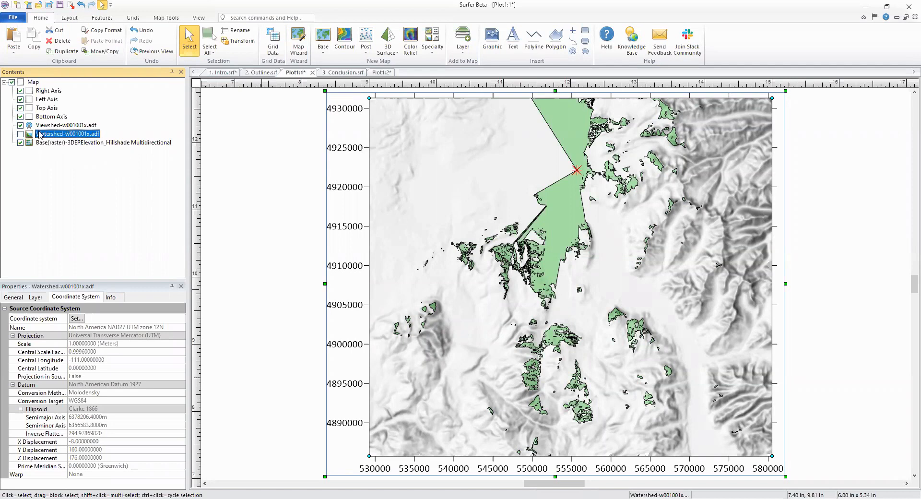
click(163, 18)
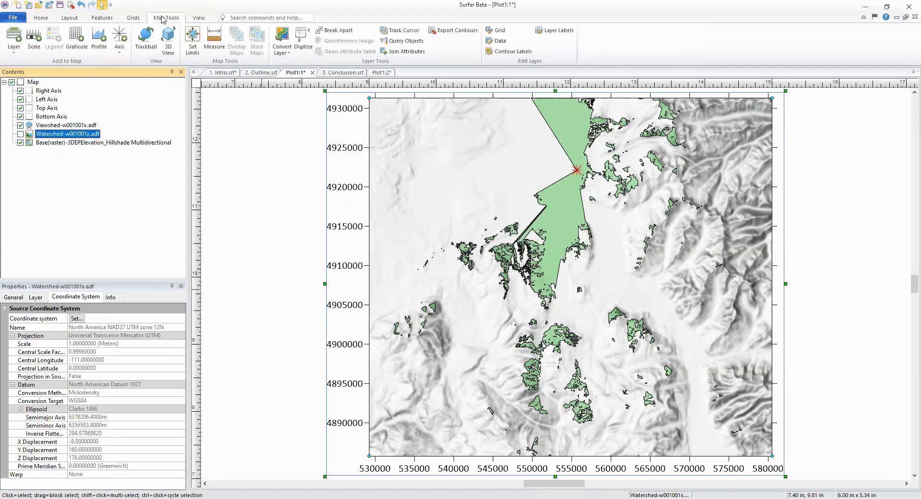
click(284, 53)
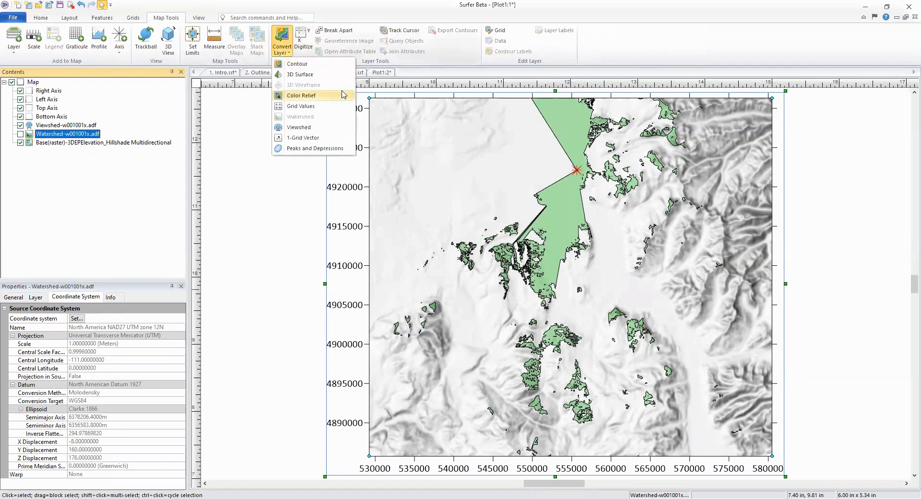
click(330, 64)
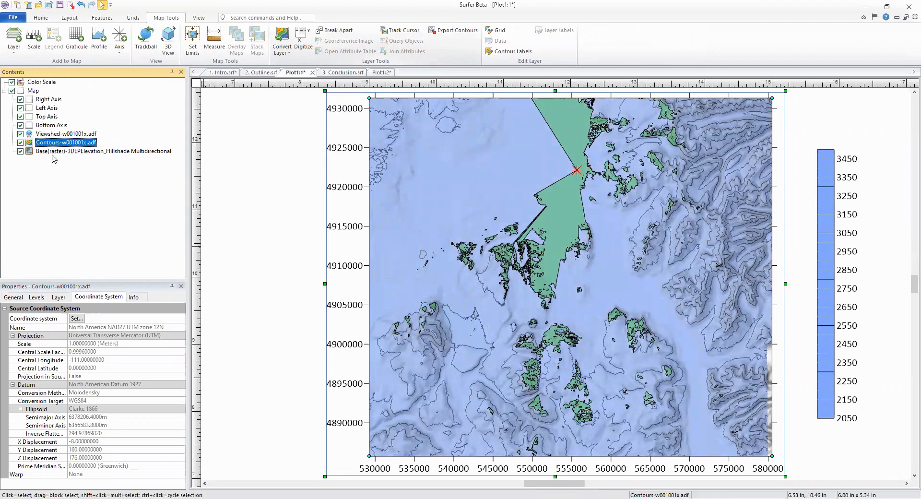
click(13, 297)
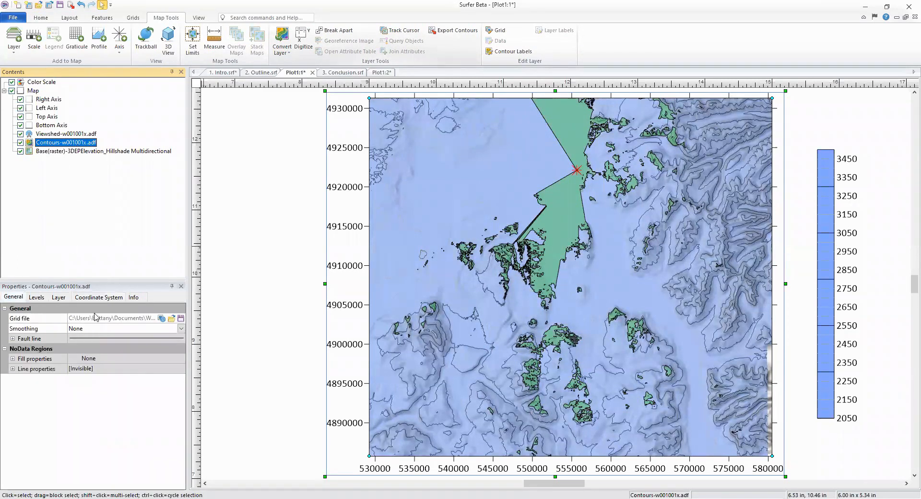
Set the contour layer's fill colormap to use the data limits, 2081 to 3447, and apply it to the map
click(44, 298)
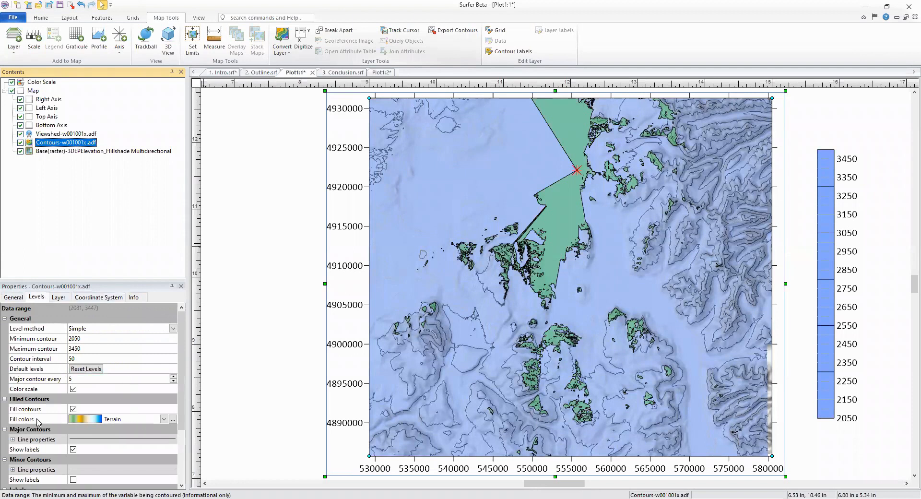
click(173, 420)
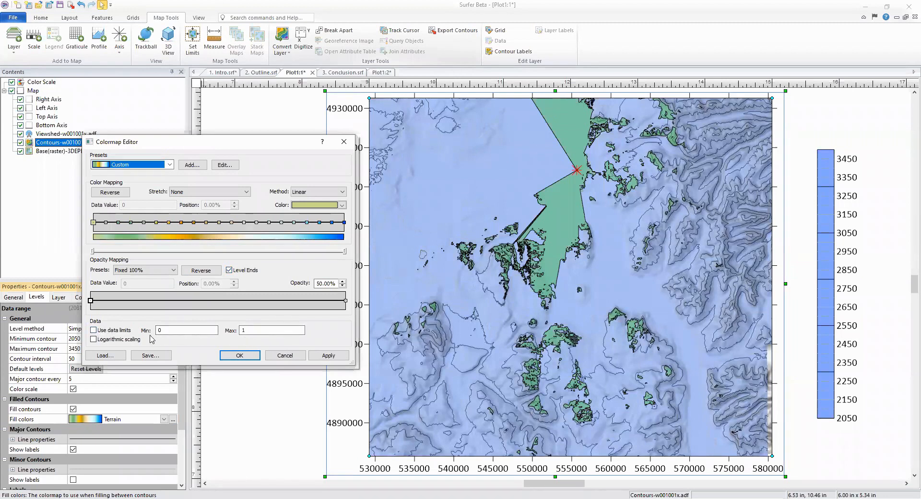
click(125, 332)
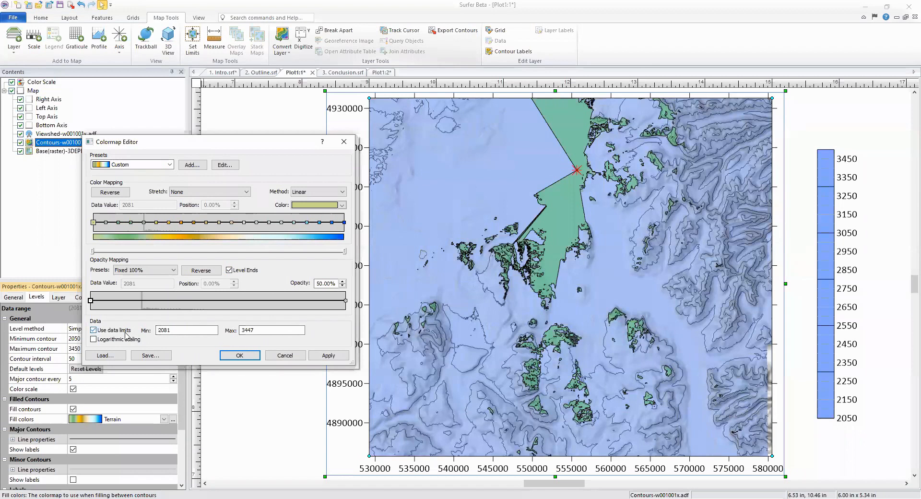
click(328, 354)
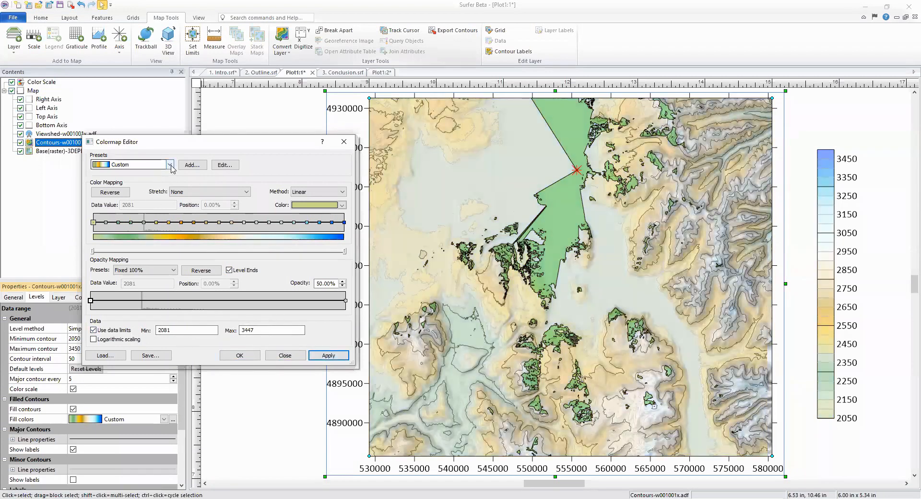
click(241, 357)
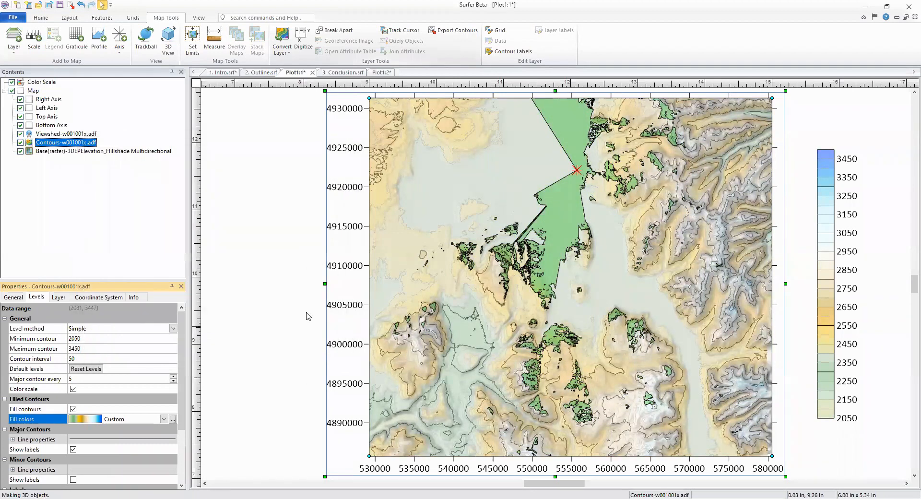
Inspect the recolored terrain from several angles in the 3D view and return to the 2D plot
click(381, 73)
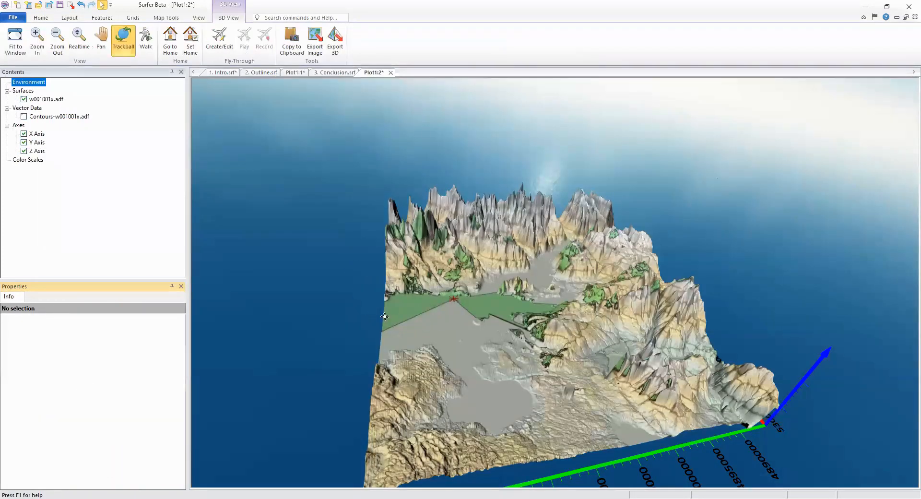
drag(638, 402, 593, 364)
drag(630, 416, 422, 375)
drag(245, 358, 576, 395)
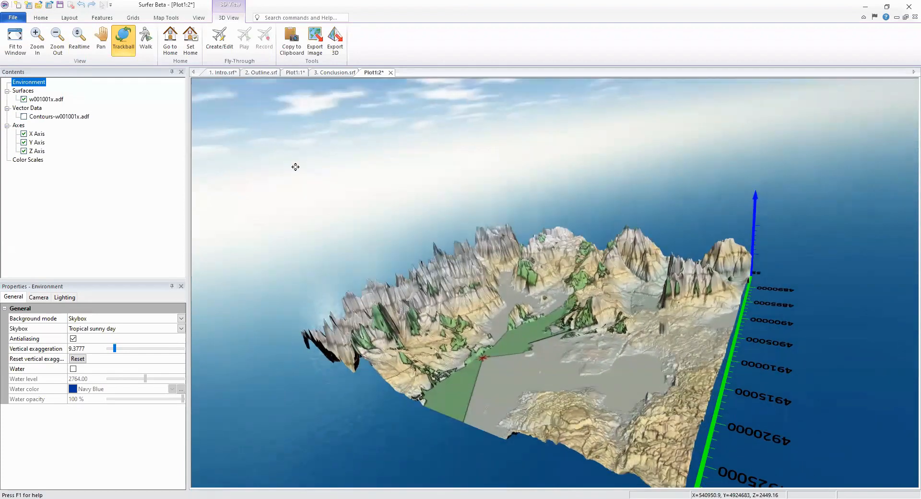
click(290, 73)
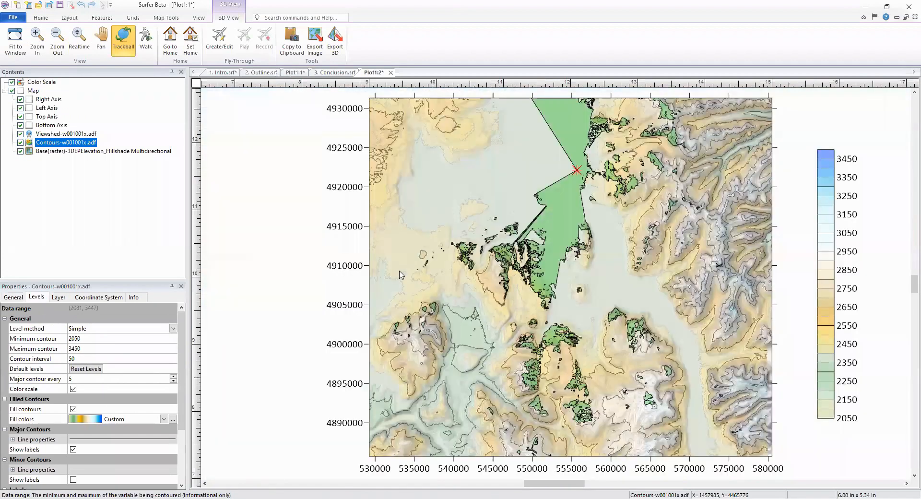
scroll(337, 262, down, 1)
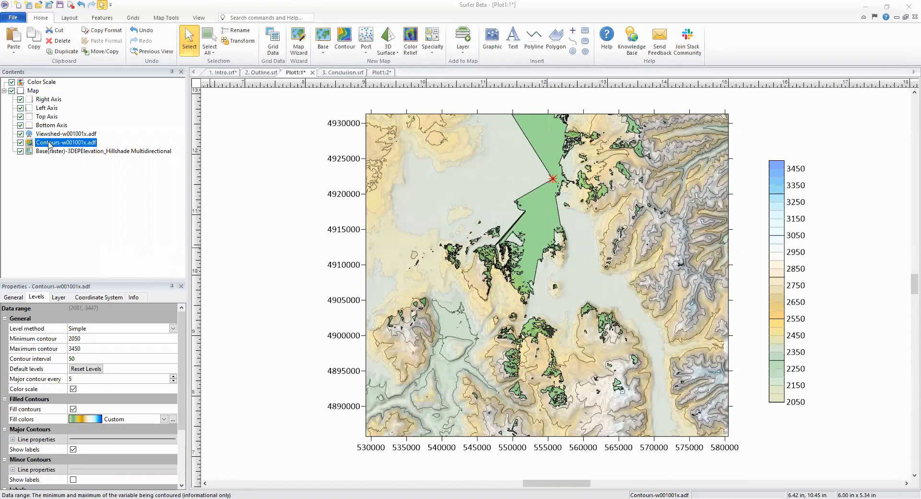
Show the viewshed layer's general properties, digitize a map point at about X 539335, Y 4918561, and discard the digitized coordinates
click(64, 134)
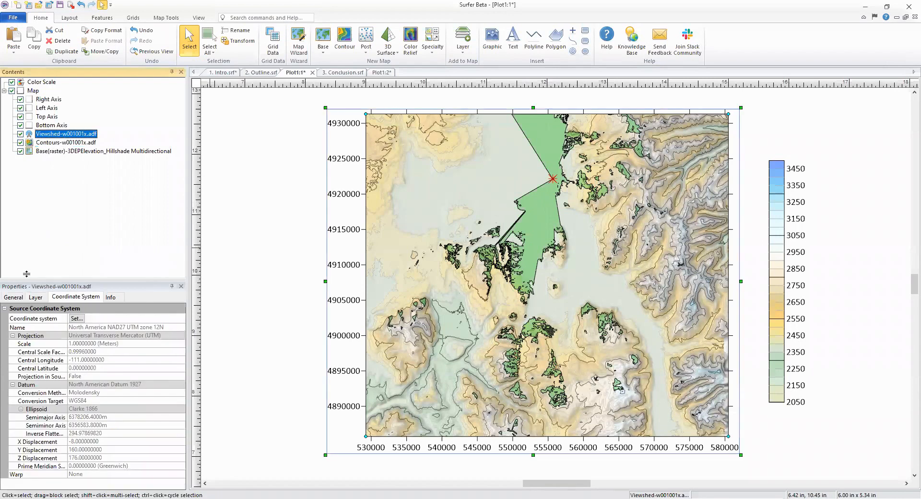
click(14, 297)
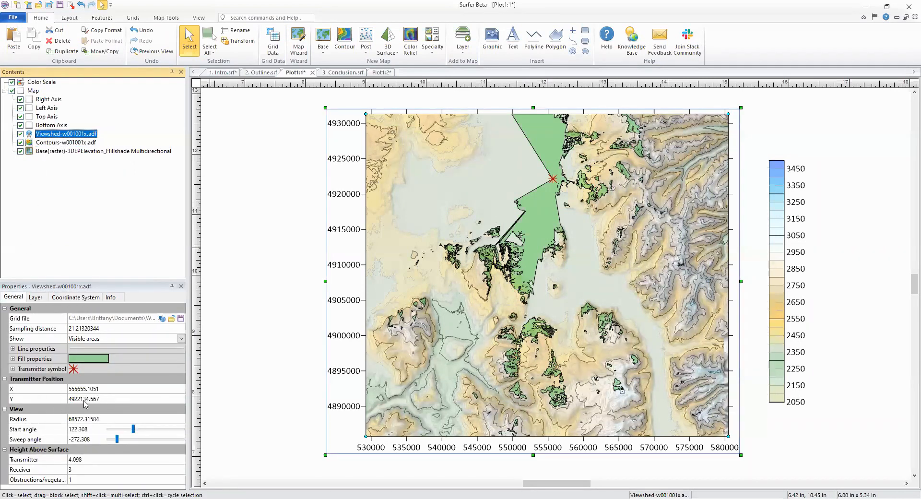
click(167, 20)
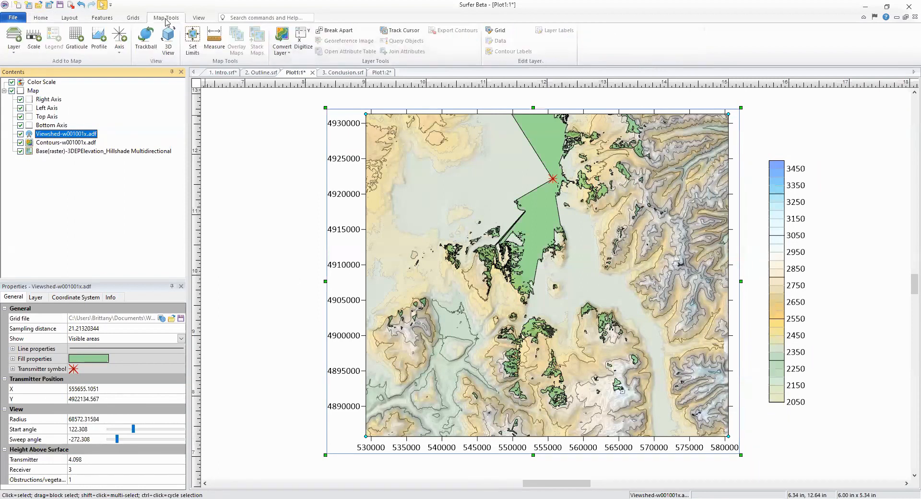
click(304, 41)
click(437, 204)
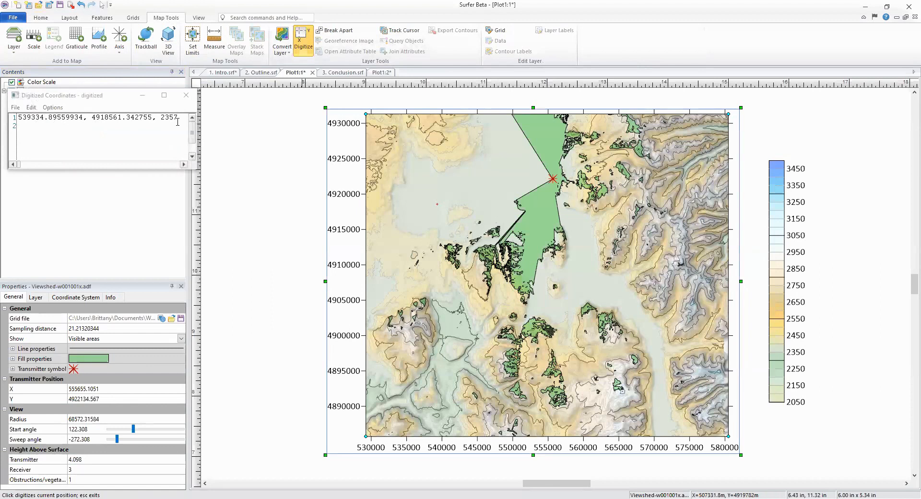
click(186, 95)
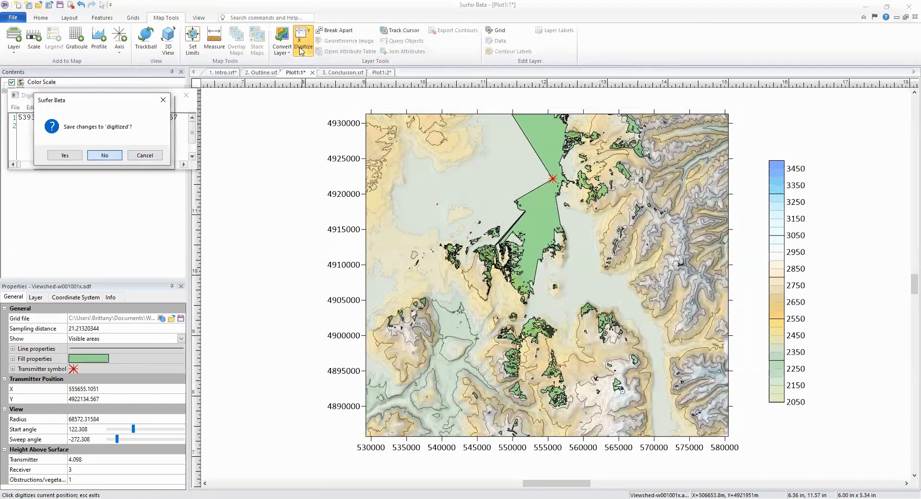
key(Return)
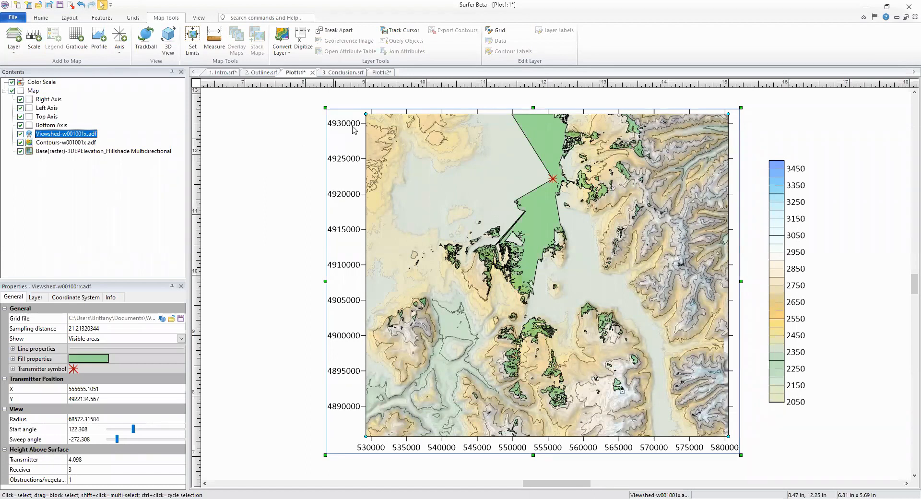
Show the water plane in the 3D view with its level at 2308.67, and return to the 2D plot
click(383, 74)
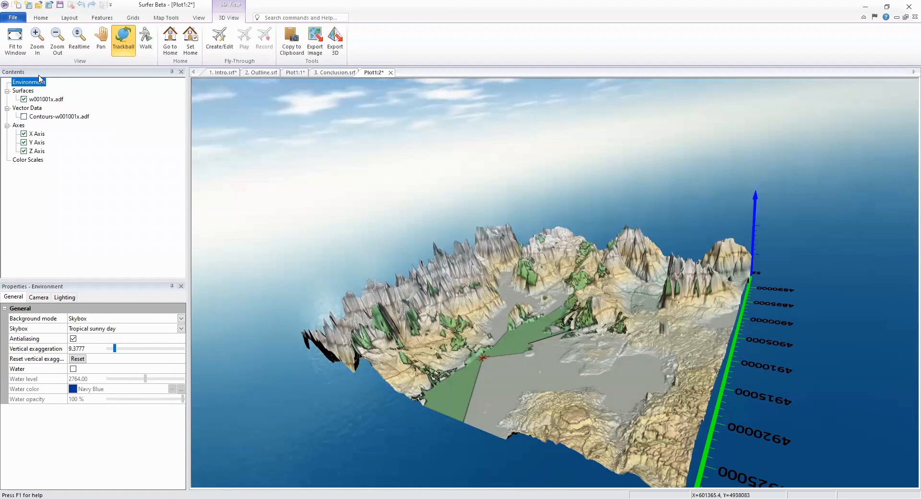
click(73, 369)
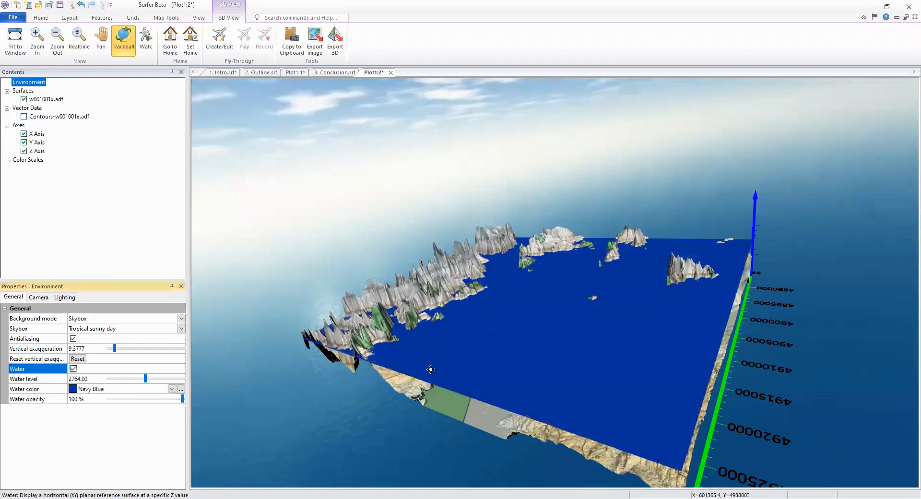
drag(363, 337, 497, 307)
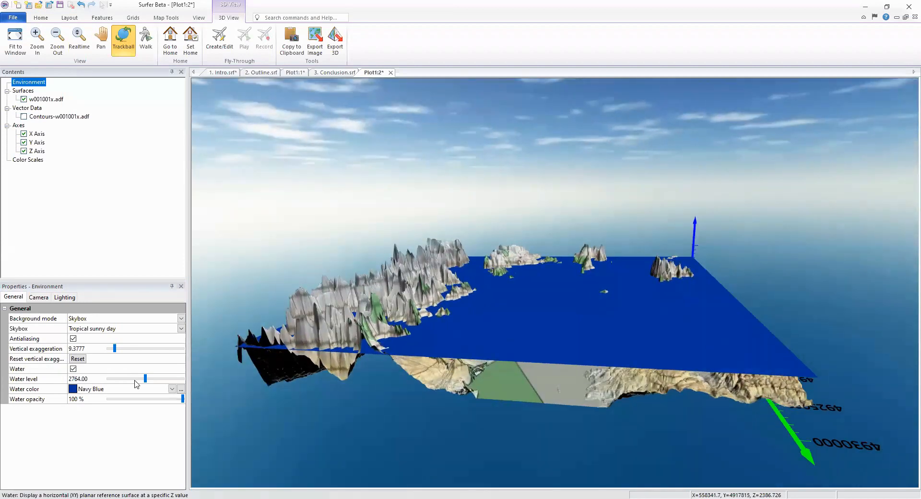
mouse_move(144, 379)
mouse_down()
mouse_move(128, 383)
mouse_move(145, 384)
mouse_up()
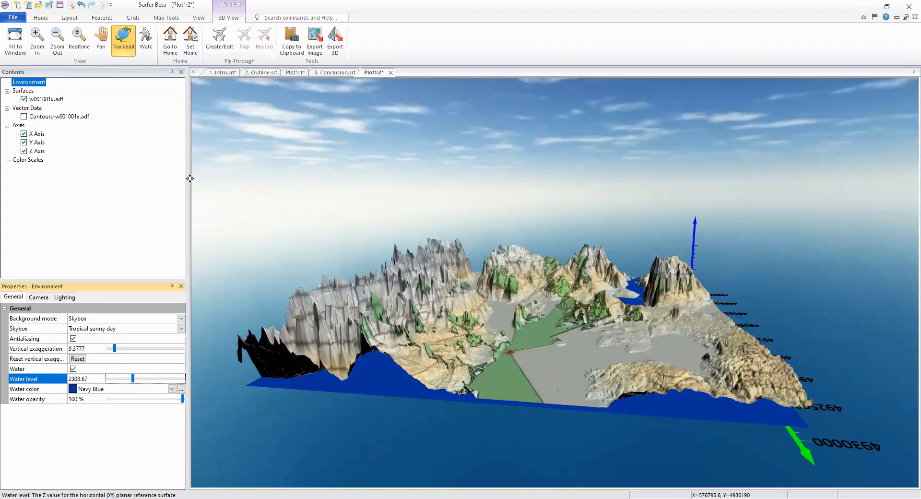
click(296, 73)
click(297, 73)
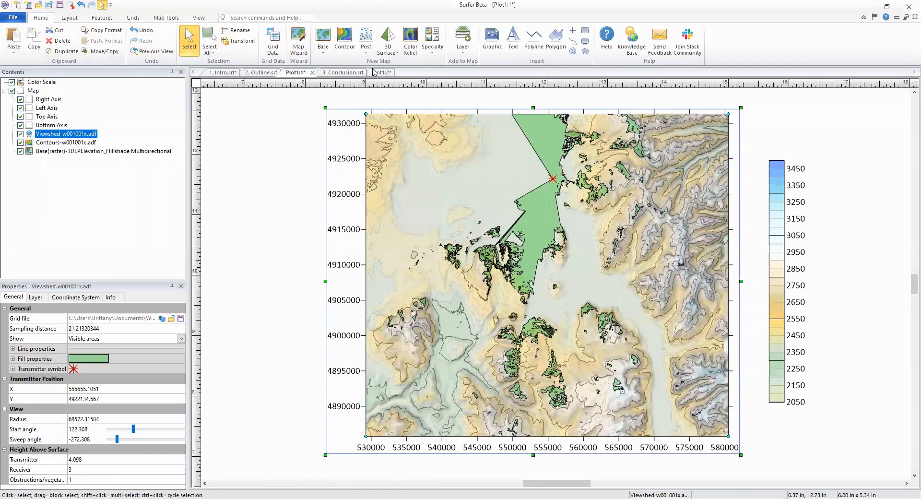
Convert the Viewshed-w001001x.adf layer to a Peaks and Depressions layer
click(432, 54)
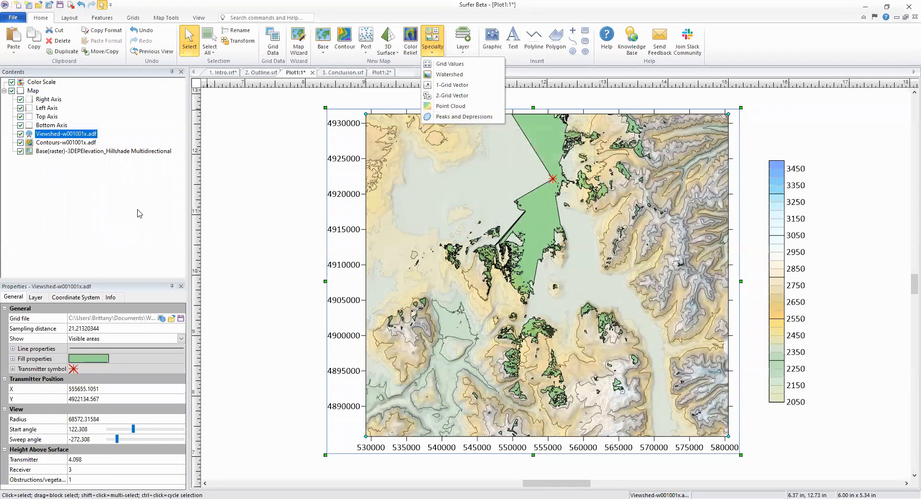
click(178, 18)
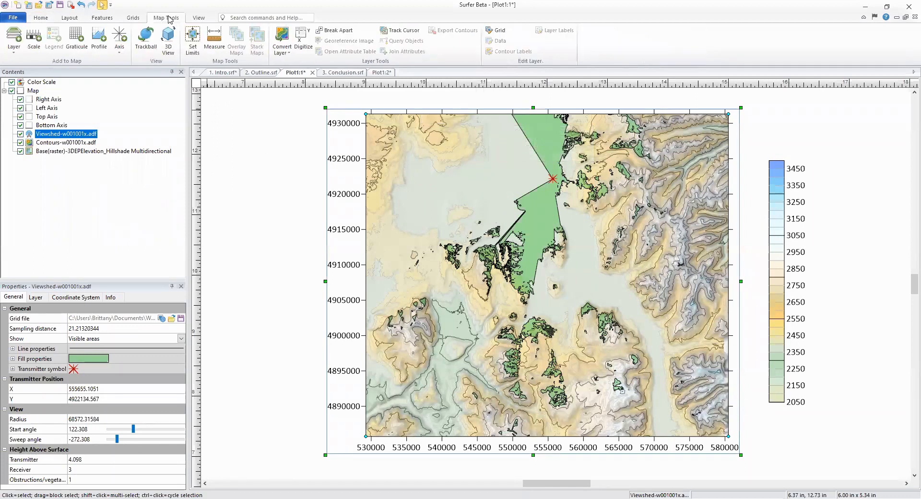
click(286, 55)
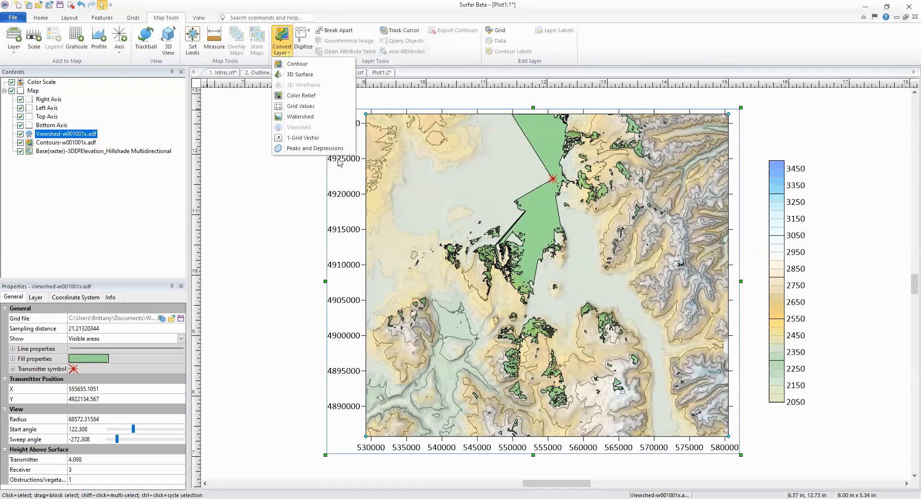
click(342, 149)
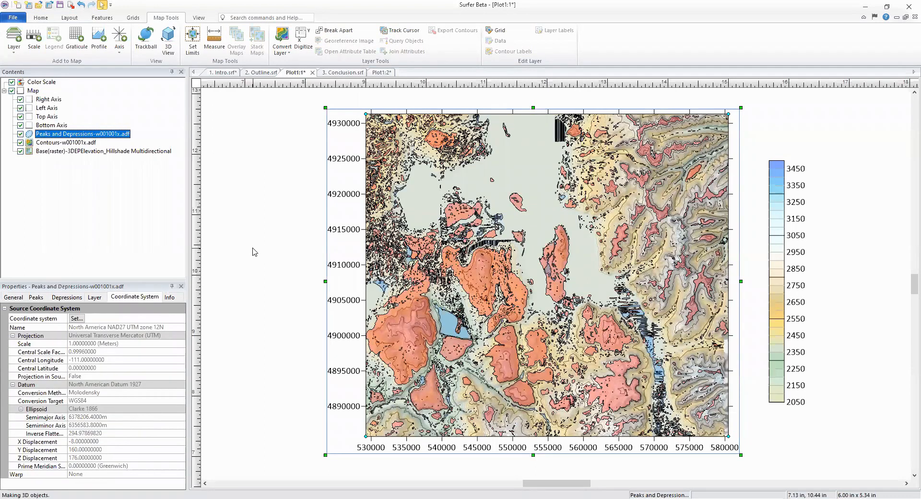
Hide the Contours-w001001x.adf layer and review its level and general properties
click(20, 143)
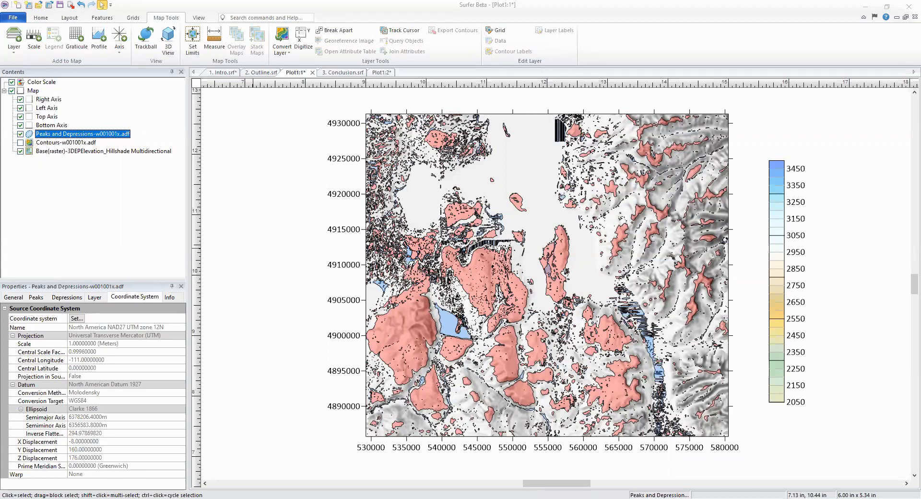
click(74, 145)
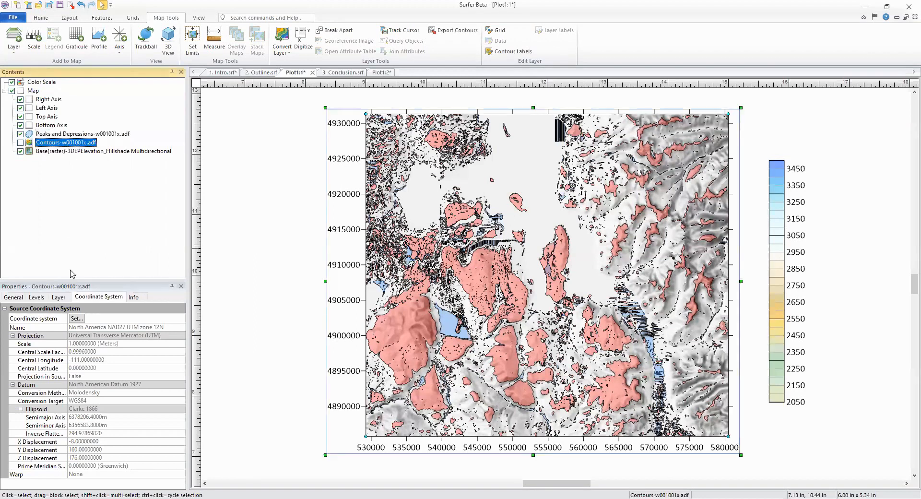
click(36, 297)
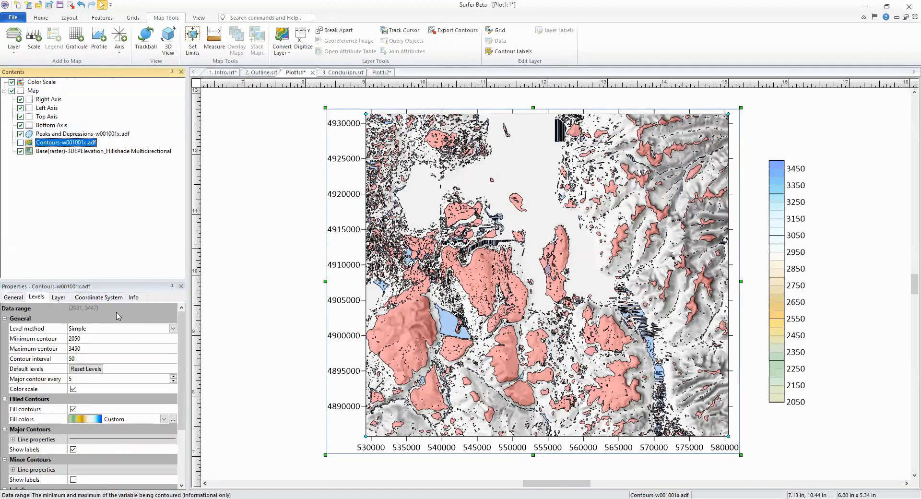
scroll(138, 344, down, 3)
scroll(129, 372, up, 3)
click(19, 298)
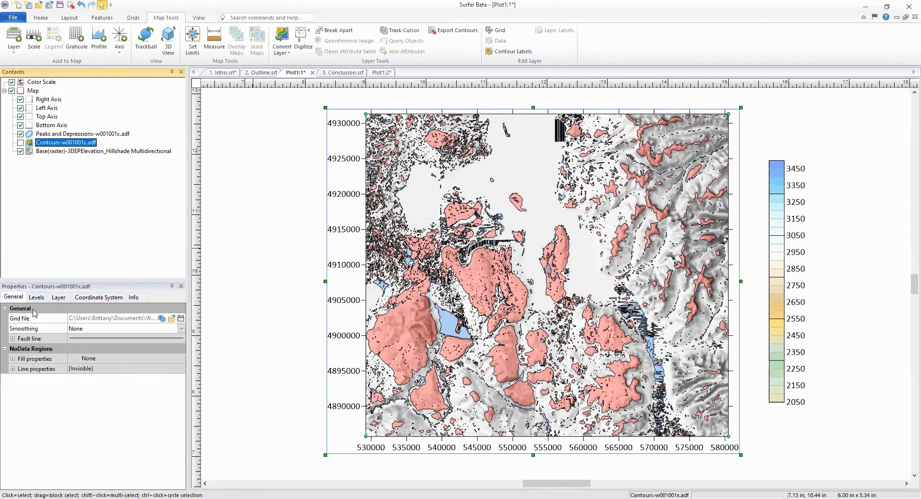
click(38, 298)
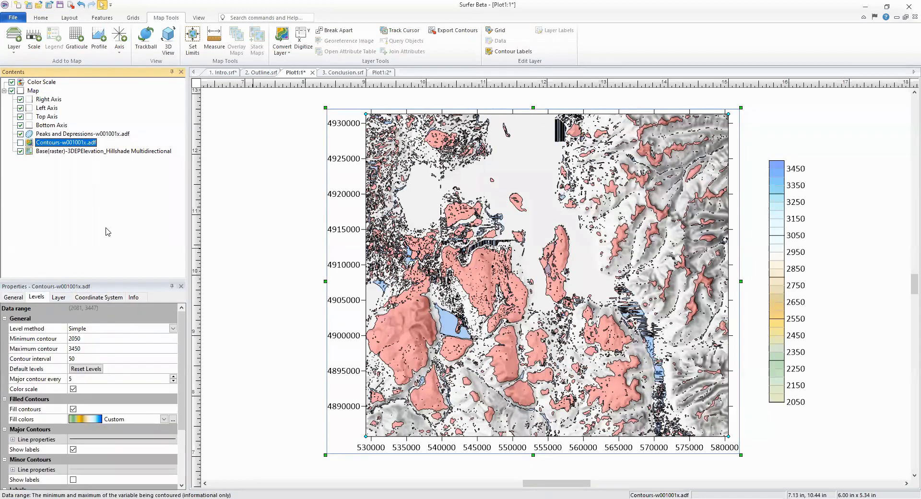
Turn the peaks and the depressions of the Peaks and Depressions layer off and back on in turn
click(82, 134)
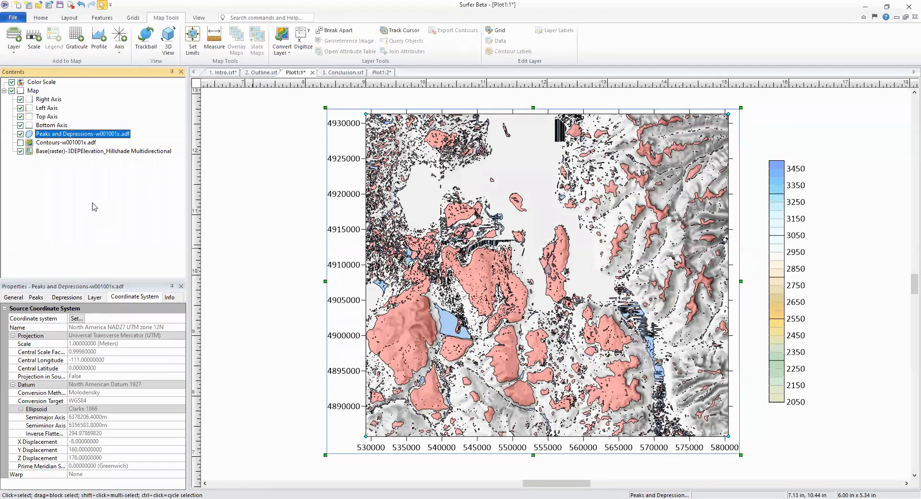
click(36, 297)
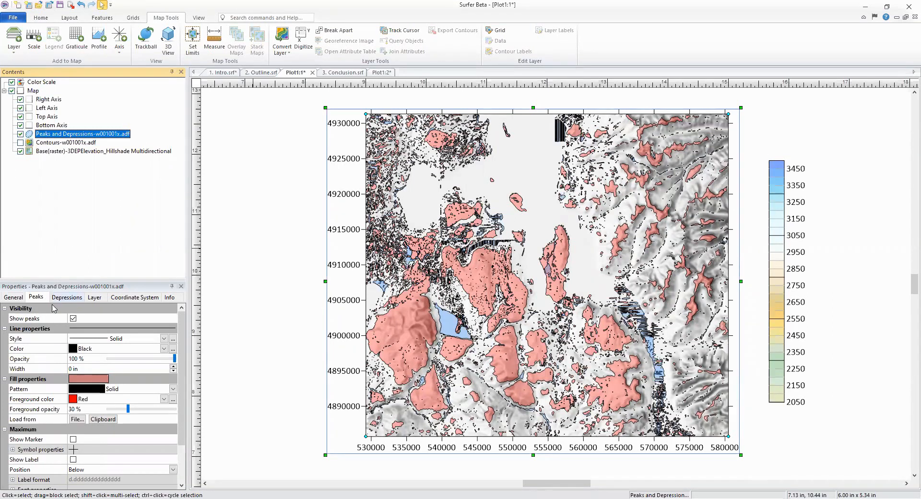
click(73, 318)
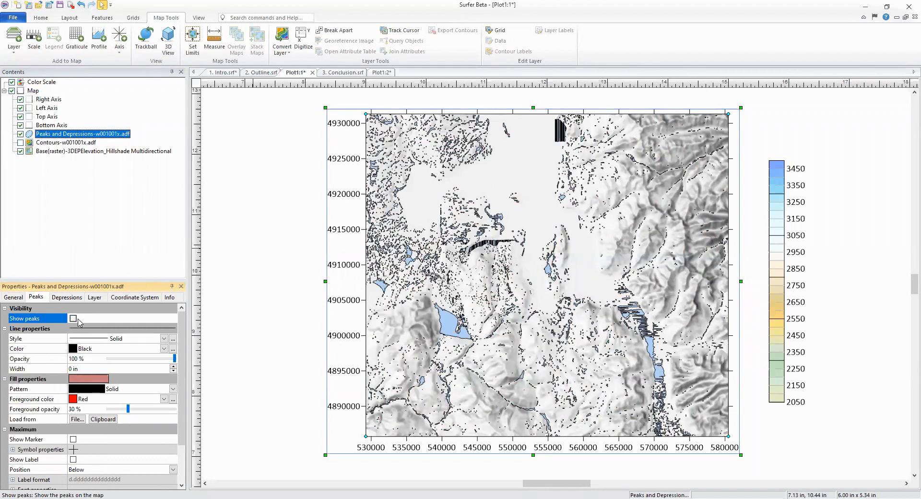
click(73, 319)
click(67, 297)
click(73, 318)
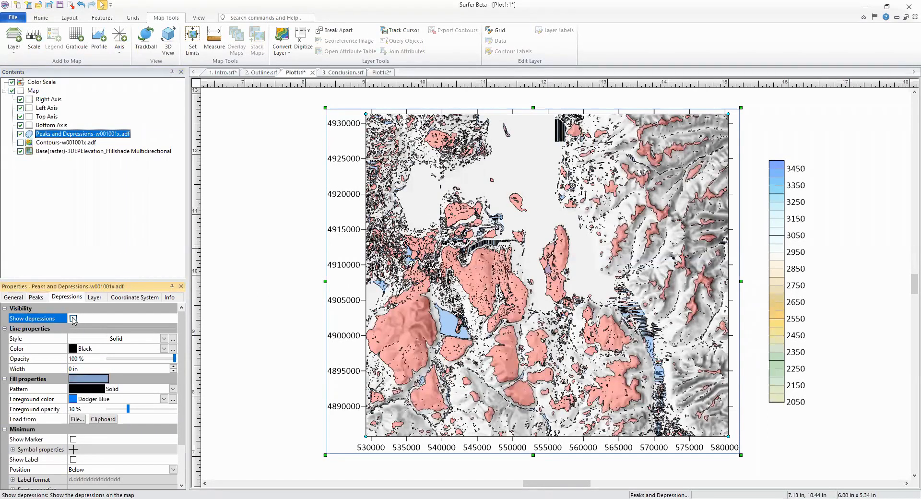
click(74, 319)
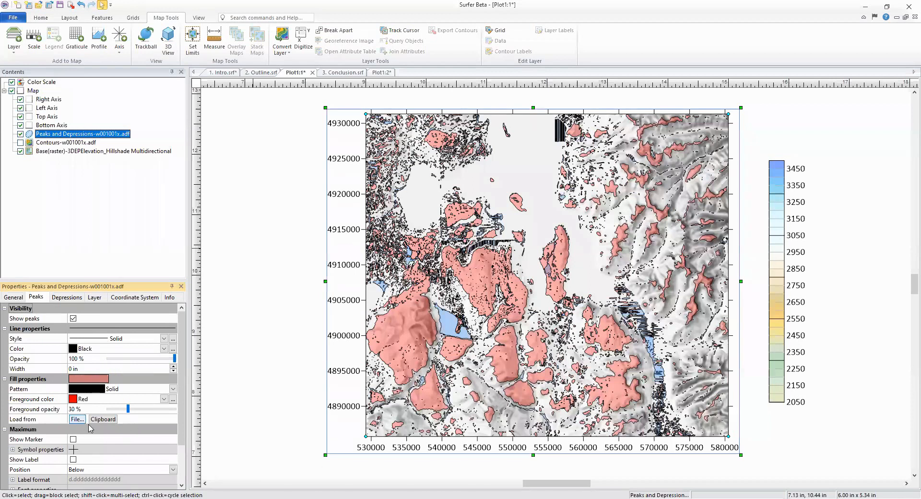
Show markers at the maximum points of the peaks and set their symbol size to 0.01 in
scroll(123, 434, down, 1)
scroll(123, 435, down, 1)
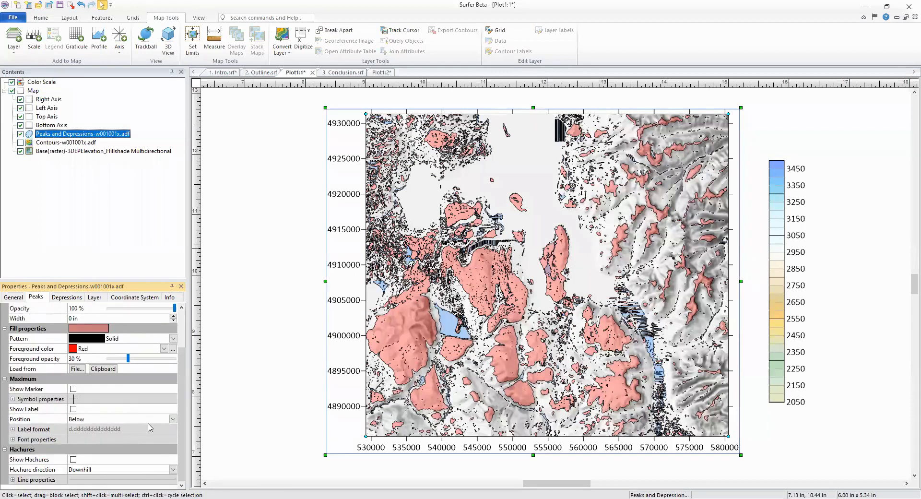
click(73, 389)
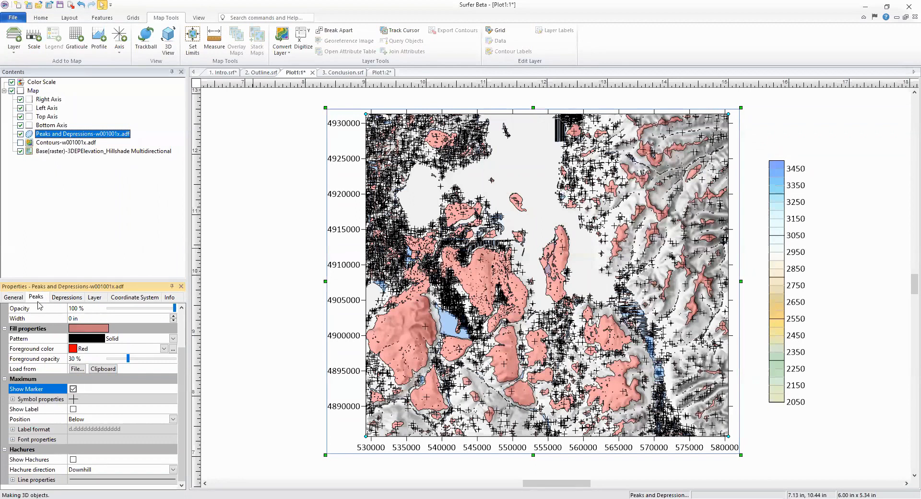
click(13, 399)
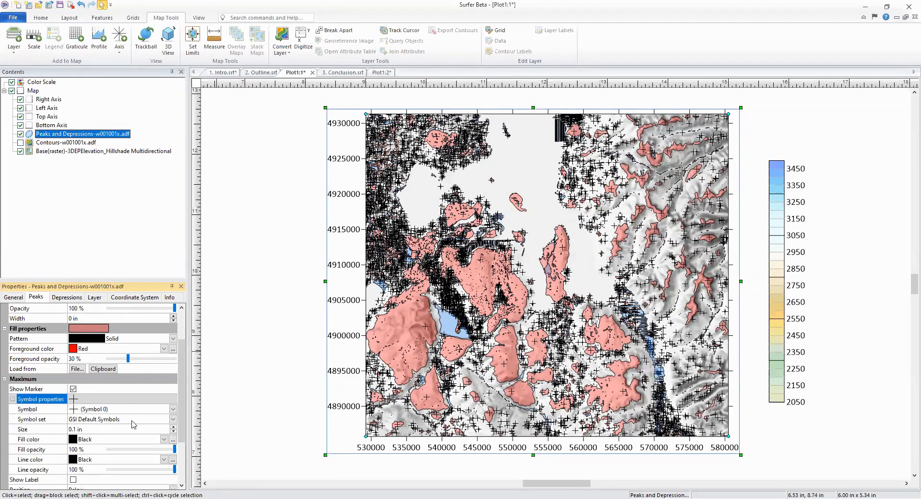
click(174, 431)
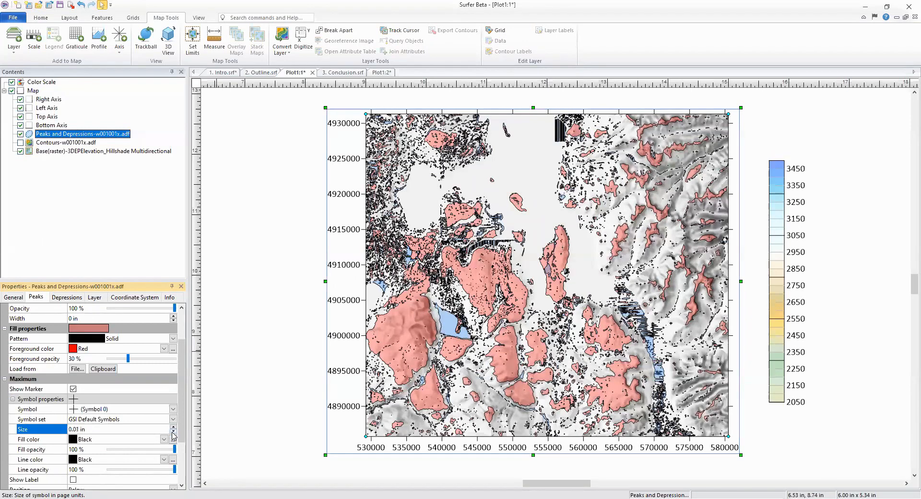
Inspect the peak markers up close around the lake in the southwest of the map and turn the markers off
scroll(424, 357, up, 3)
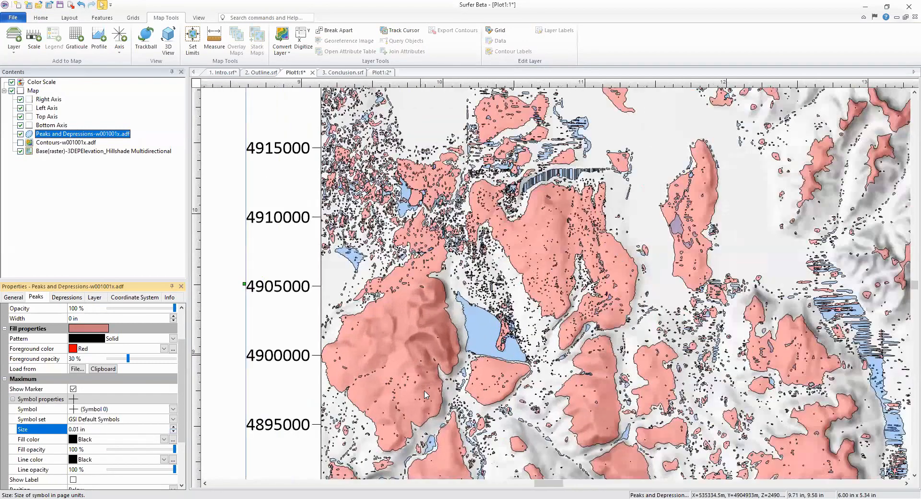
scroll(480, 312, up, 1)
scroll(542, 254, up, 1)
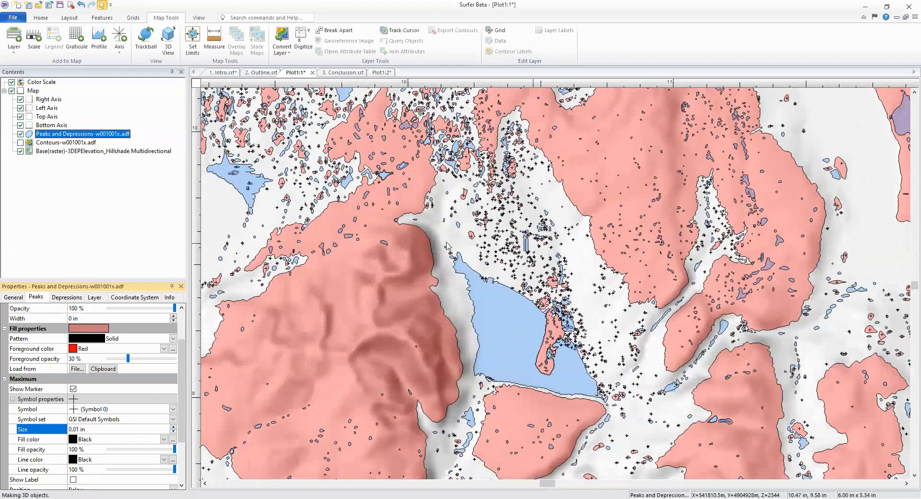
scroll(448, 246, up, 2)
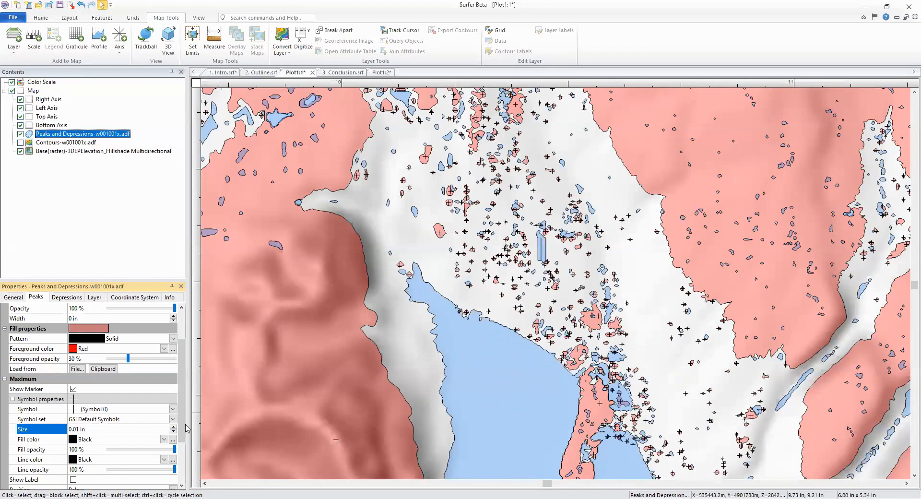
click(74, 388)
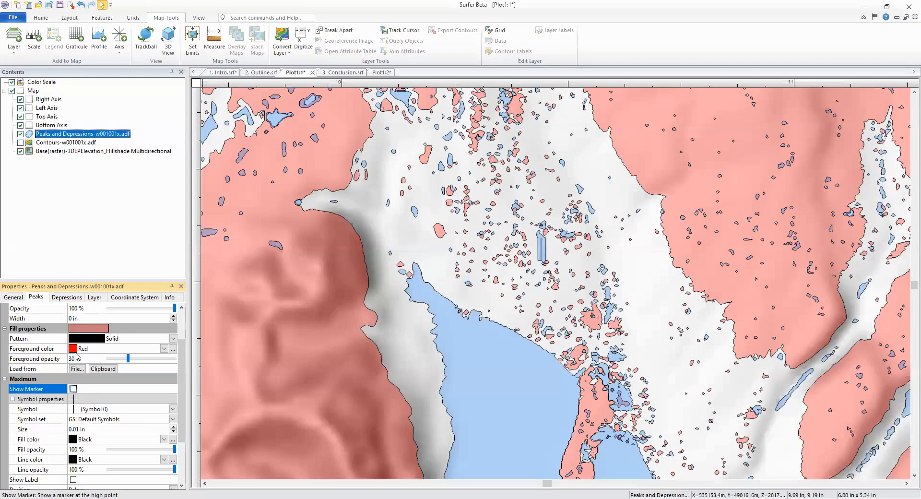
Show markers at the minimum points of the depressions and set their symbol size to 0.03 in
click(76, 296)
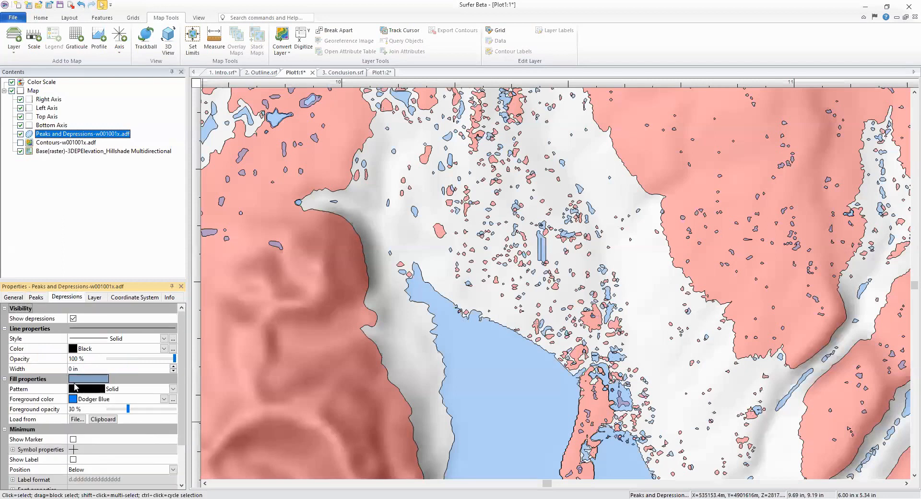
click(73, 439)
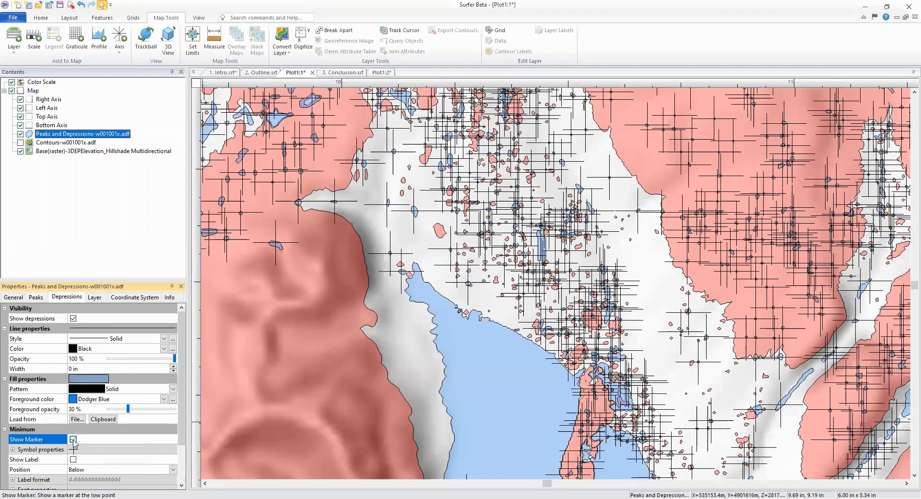
click(13, 450)
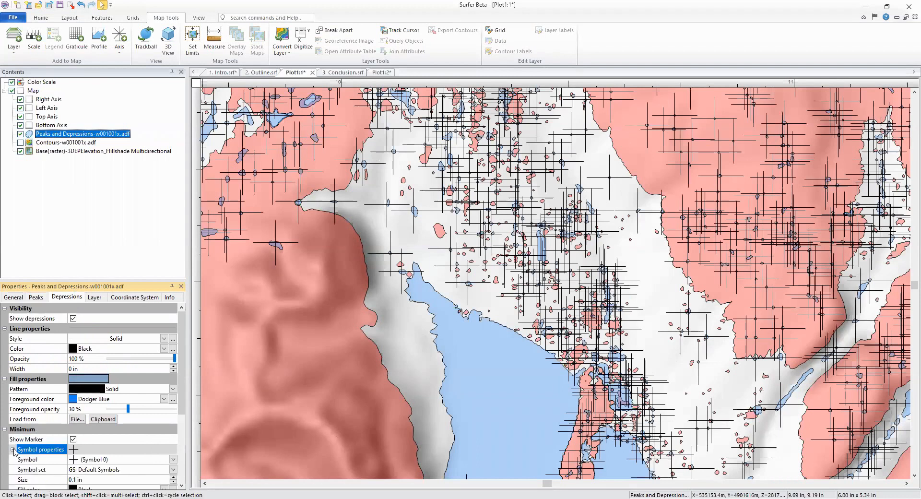
click(174, 482)
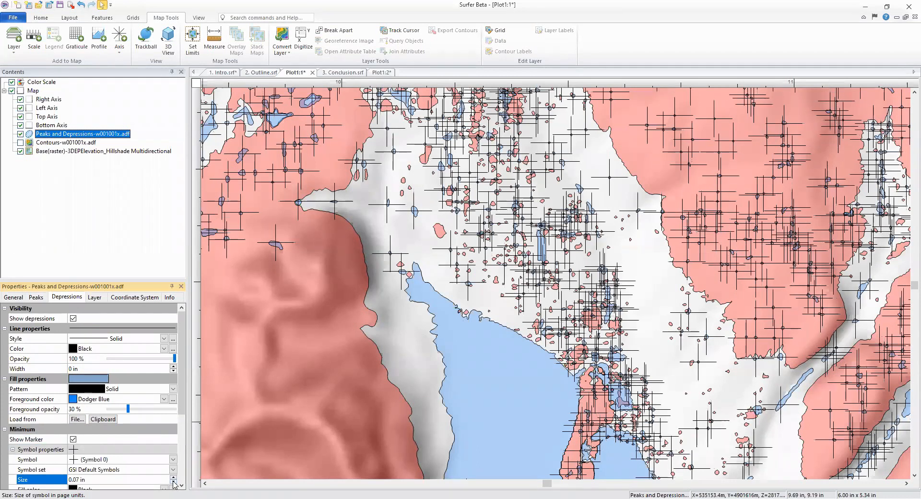
click(174, 482)
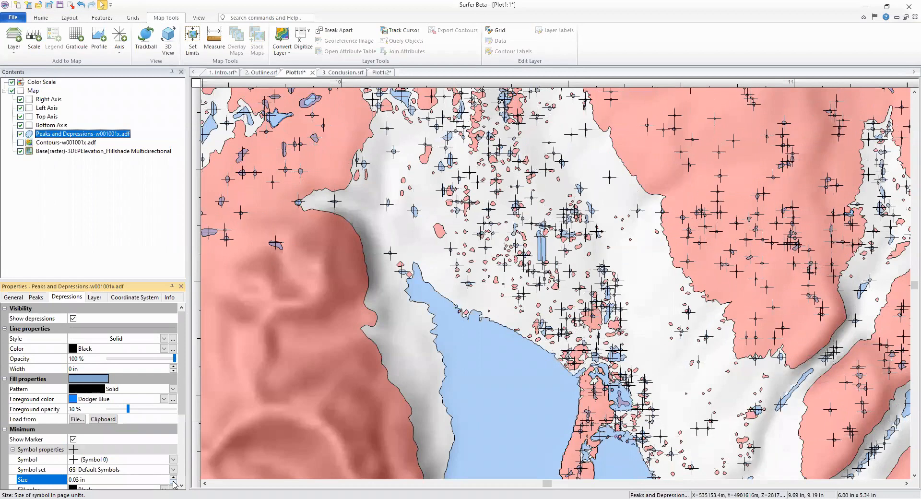
scroll(499, 331, down, 3)
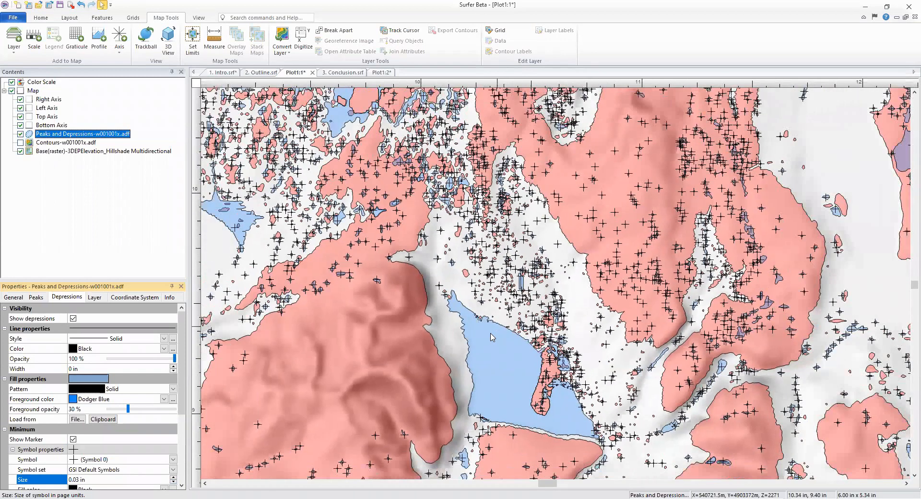
scroll(491, 337, down, 1)
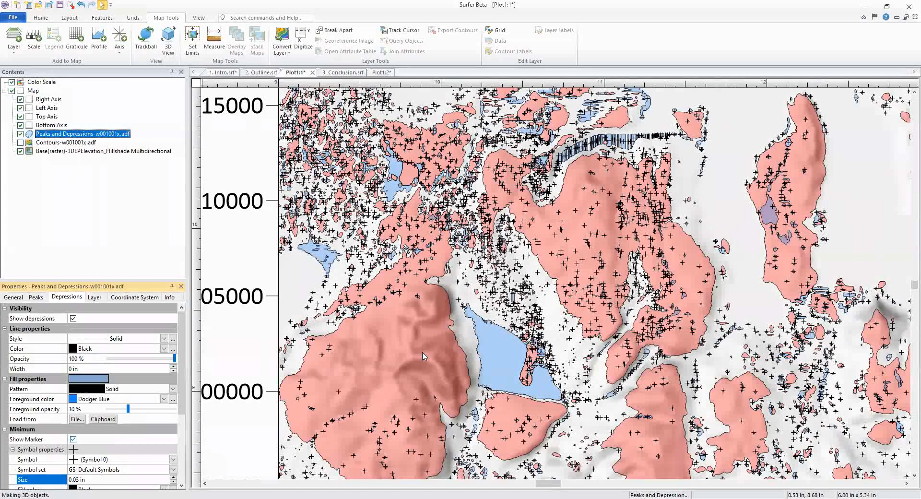
scroll(423, 356, up, 1)
Try elevation labels at the minimum points of the depressions and turn the labels off again
scroll(75, 409, down, 4)
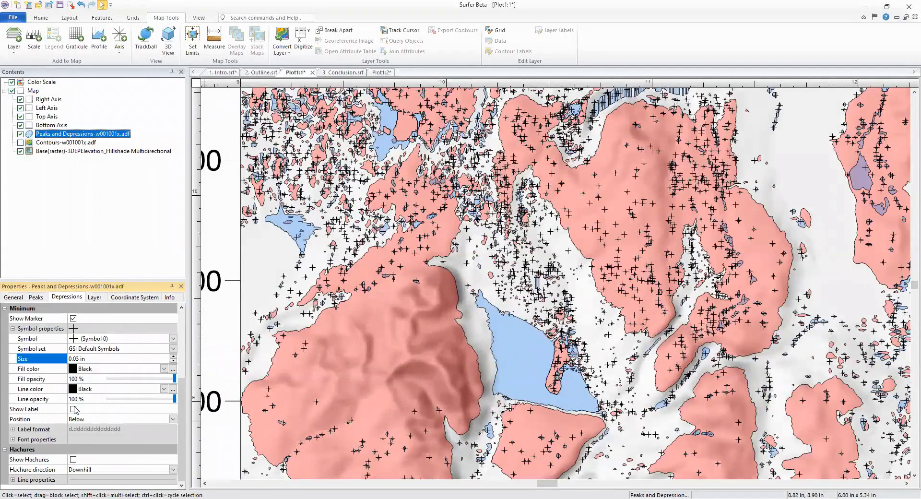
click(73, 408)
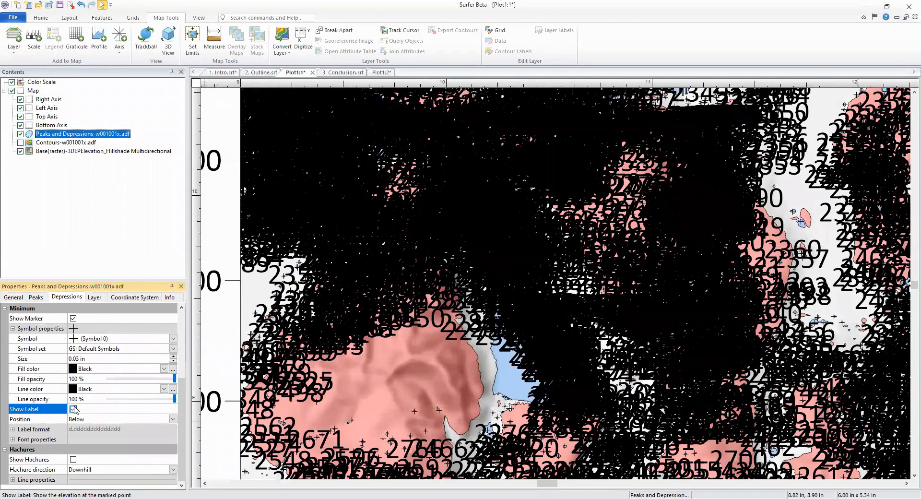
click(74, 408)
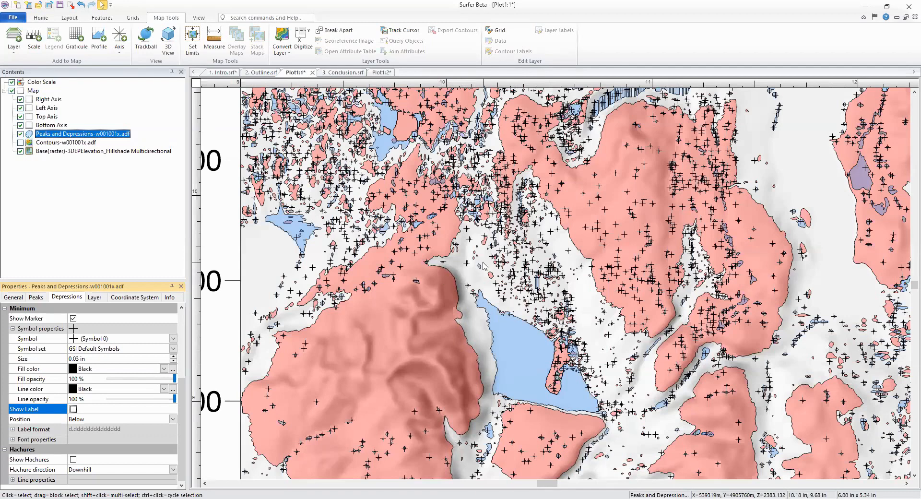
Turn off the minimum-point markers of the depressions while viewing the whole map
scroll(483, 266, down, 1)
scroll(448, 330, down, 3)
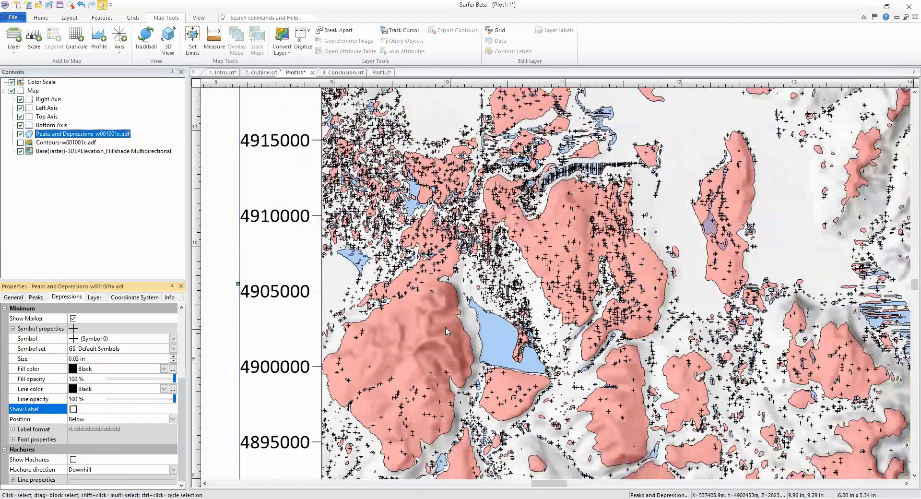
scroll(448, 331, down, 5)
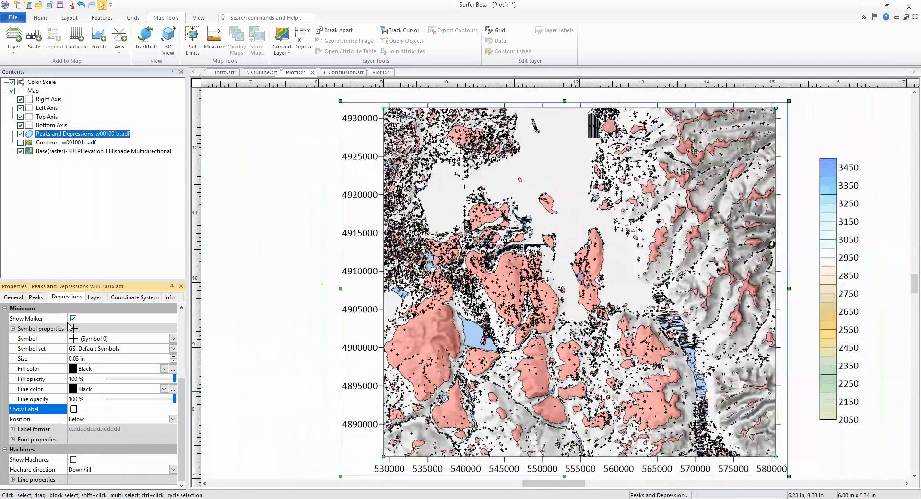
click(73, 318)
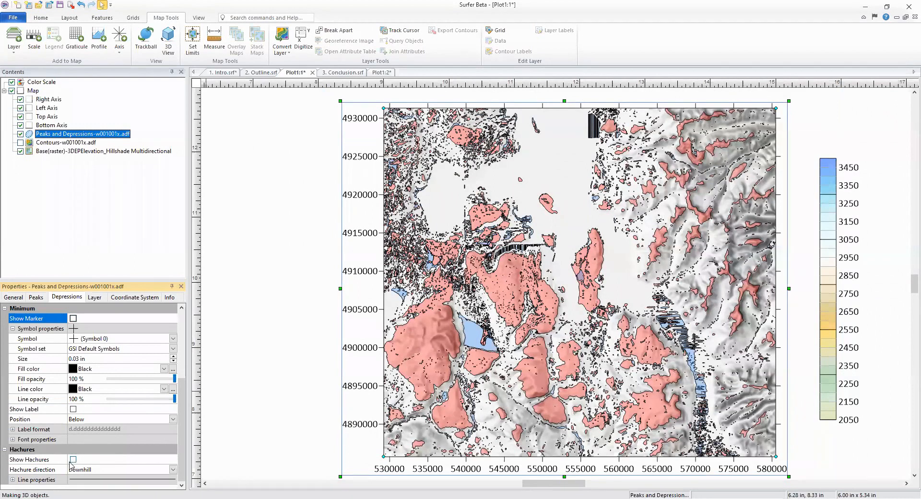
Show hachures on the depressions and set the hachure direction to Uphill
click(73, 459)
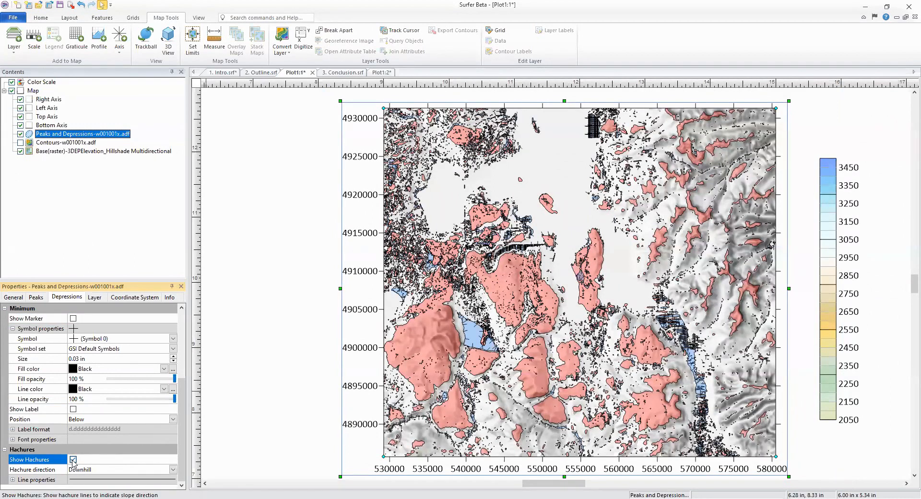
scroll(419, 366, up, 5)
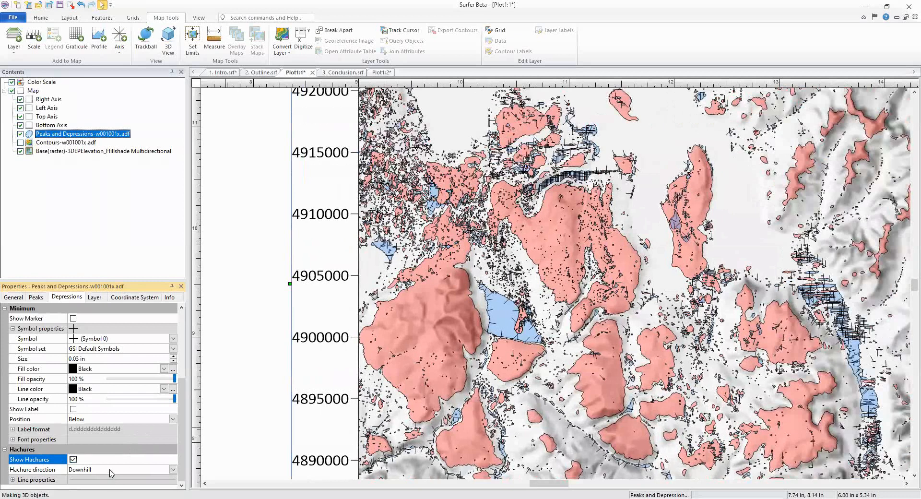
click(110, 472)
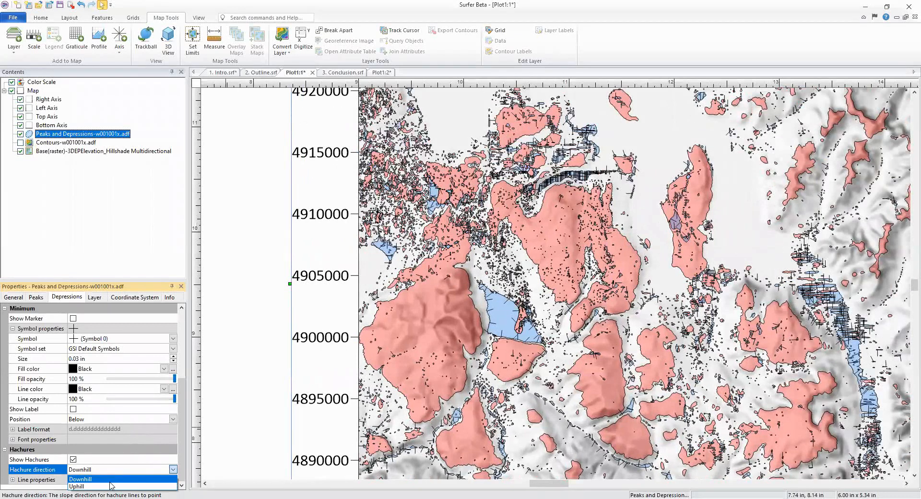
click(111, 486)
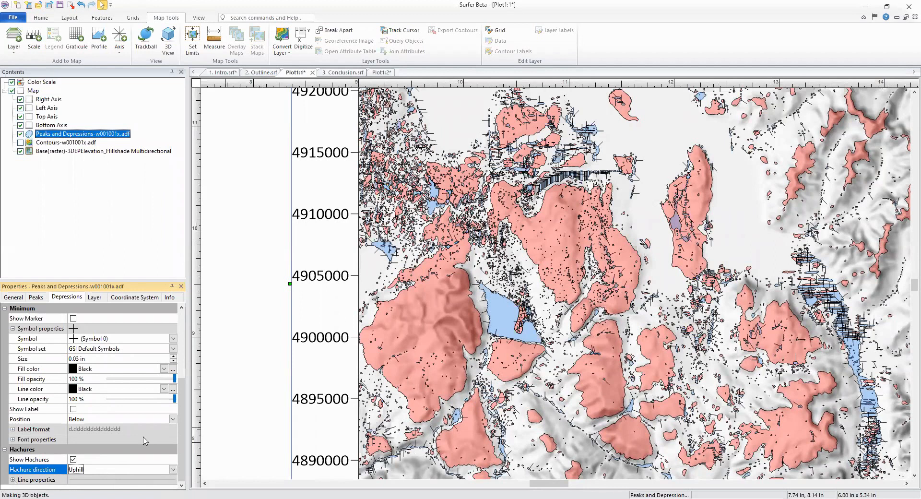
Set the line color of the depressions' hachures to Blue
click(14, 480)
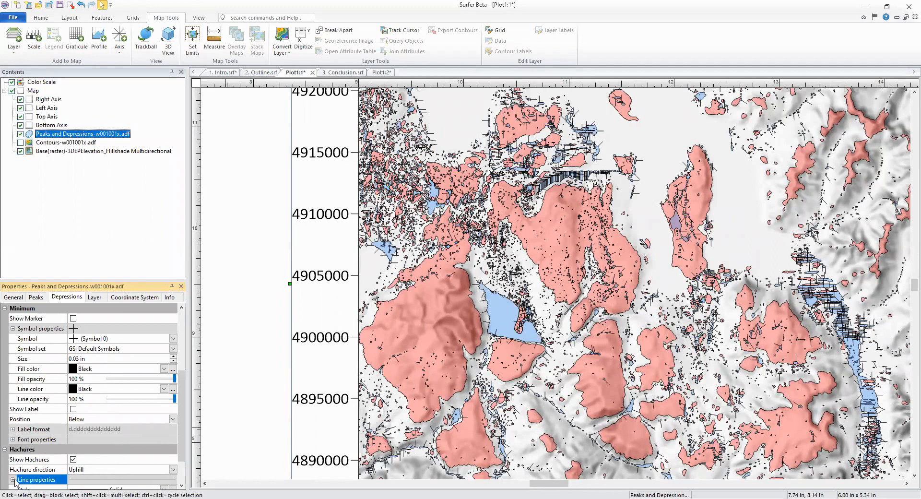
click(13, 479)
click(114, 461)
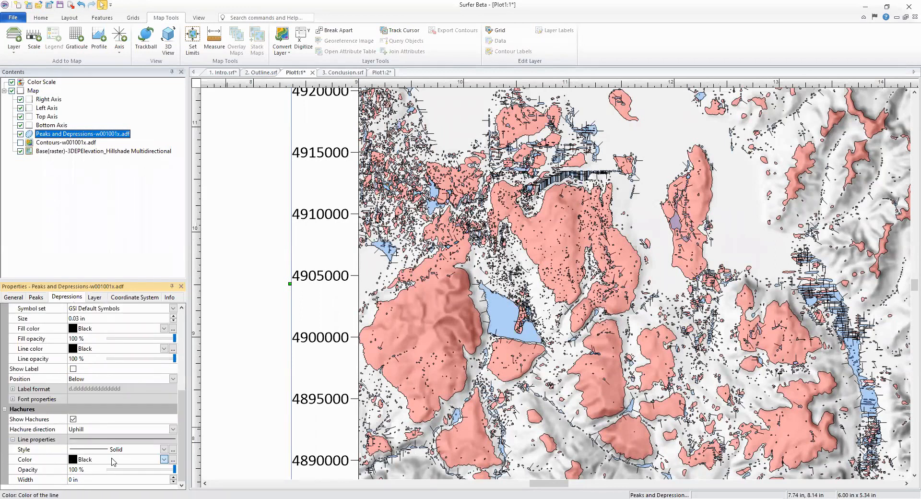
click(114, 461)
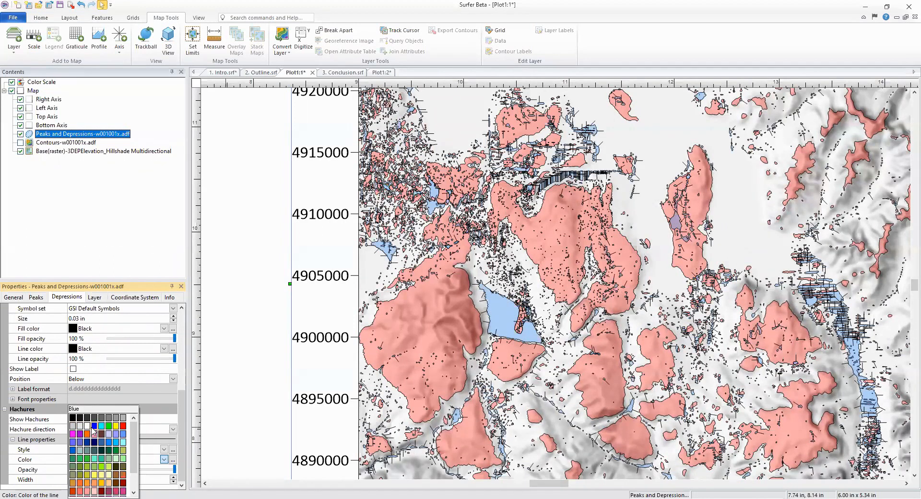
click(99, 426)
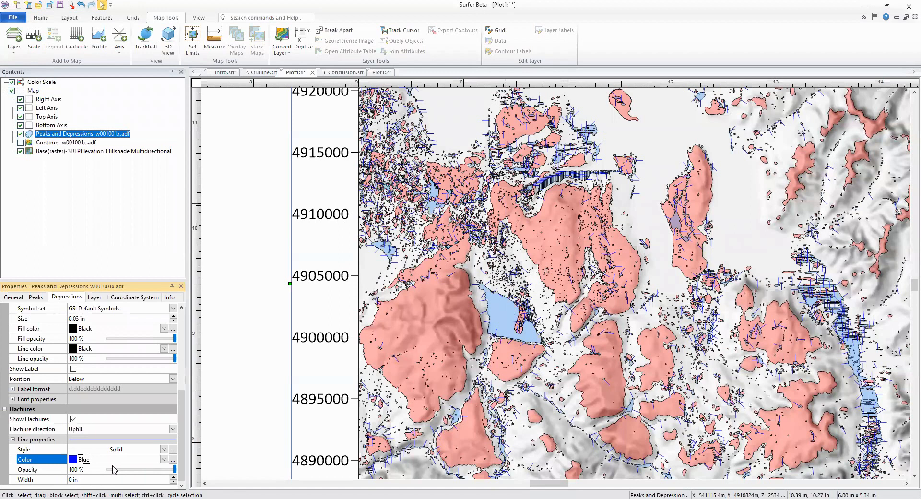
Review the peaks' fill, maximum marker, label and hachure settings of the Peaks and Depressions layer
click(42, 297)
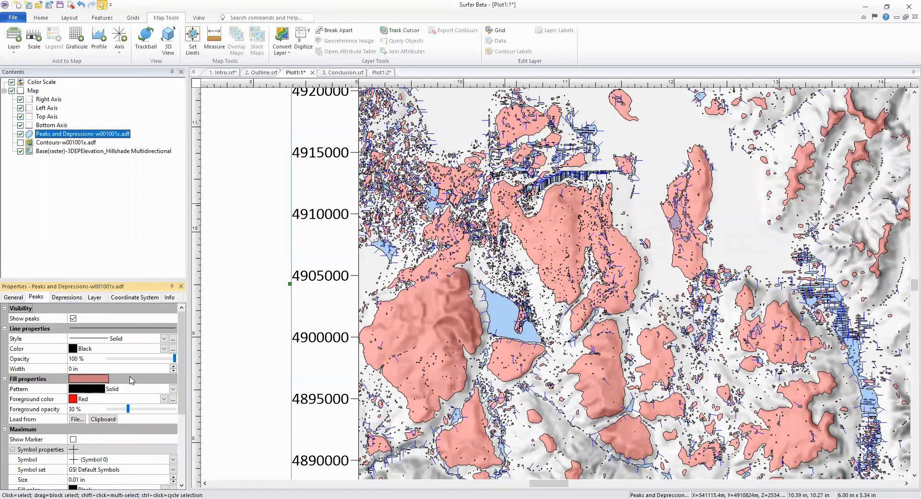
scroll(140, 398, down, 4)
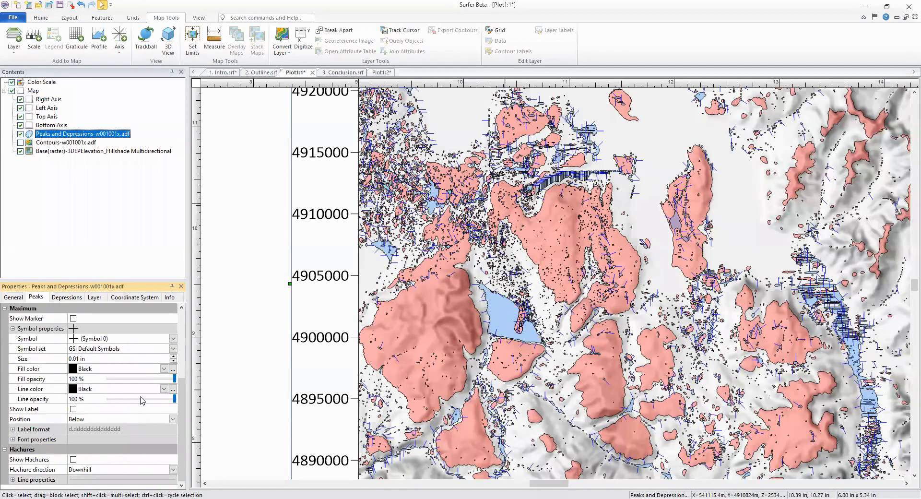
scroll(146, 462, up, 2)
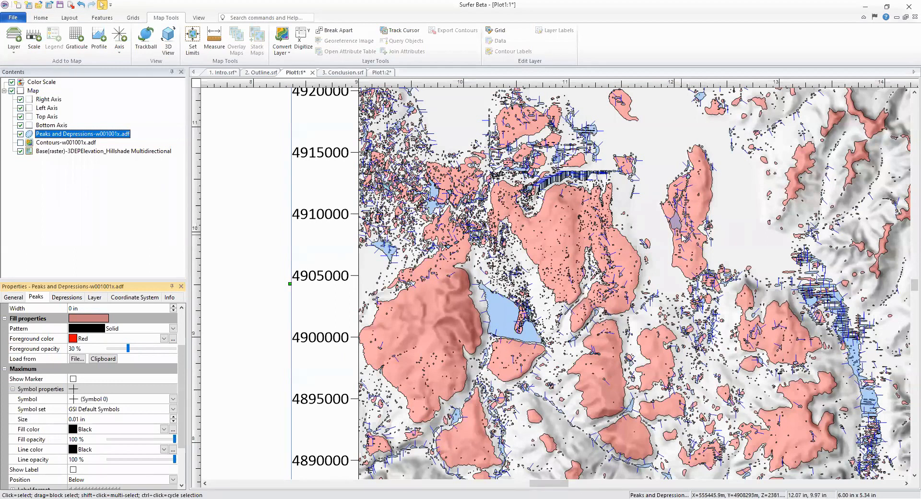
Go to the Plot1:2 3D view, turn the water plane off, and tilt the terrain to see it from higher above
key(alt+Tab)
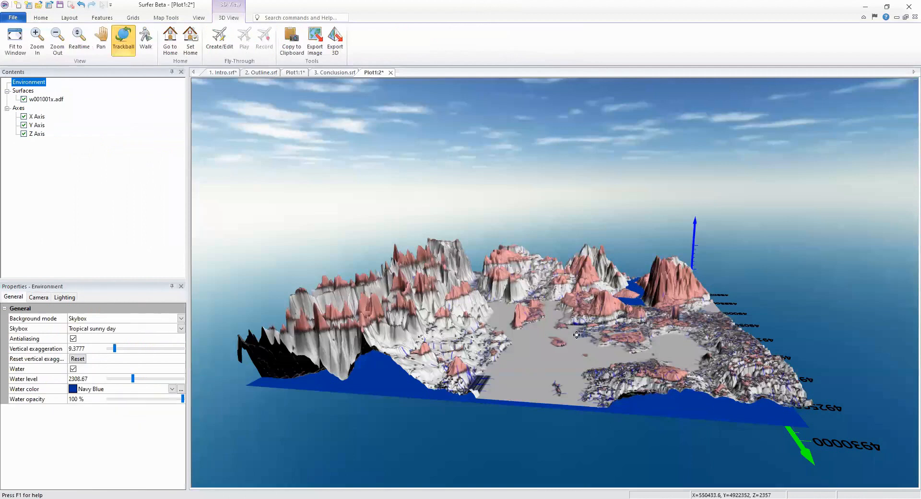
click(73, 369)
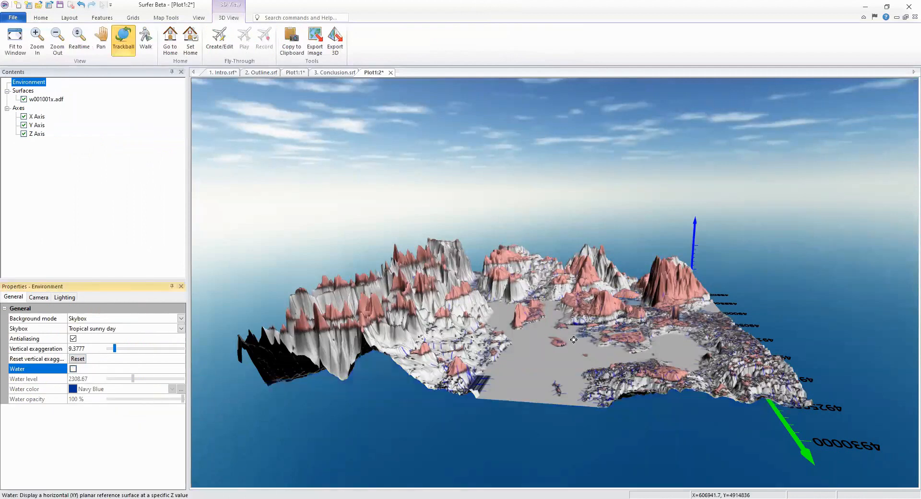
drag(586, 424, 612, 419)
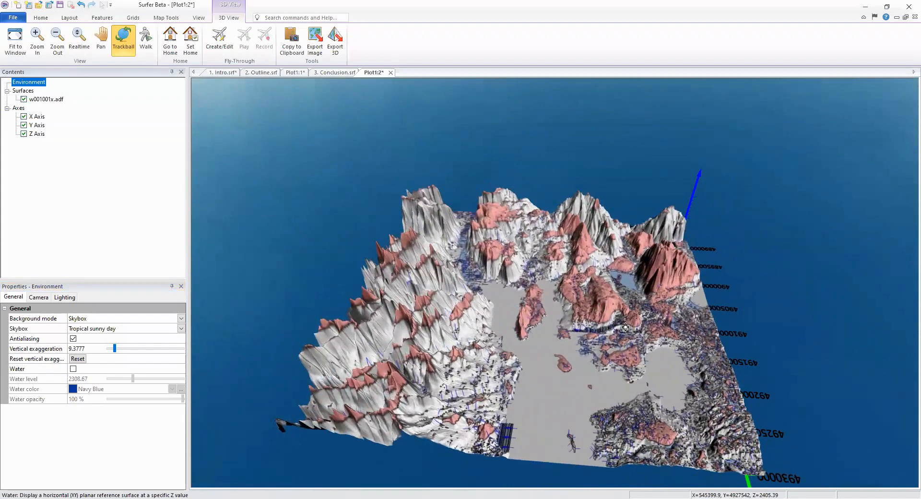
Return to the Plot1:1 map and hide the hachures on the depressions of the Peaks and Depressions layer
drag(514, 383, 589, 367)
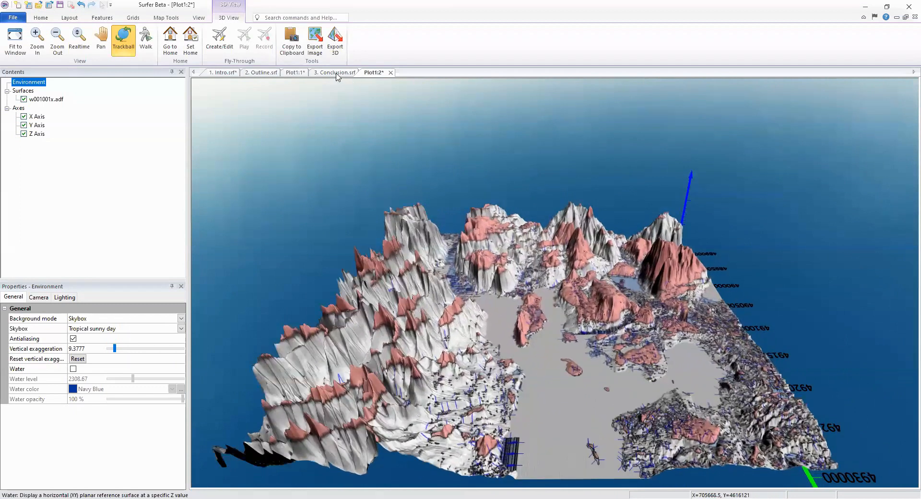
click(294, 73)
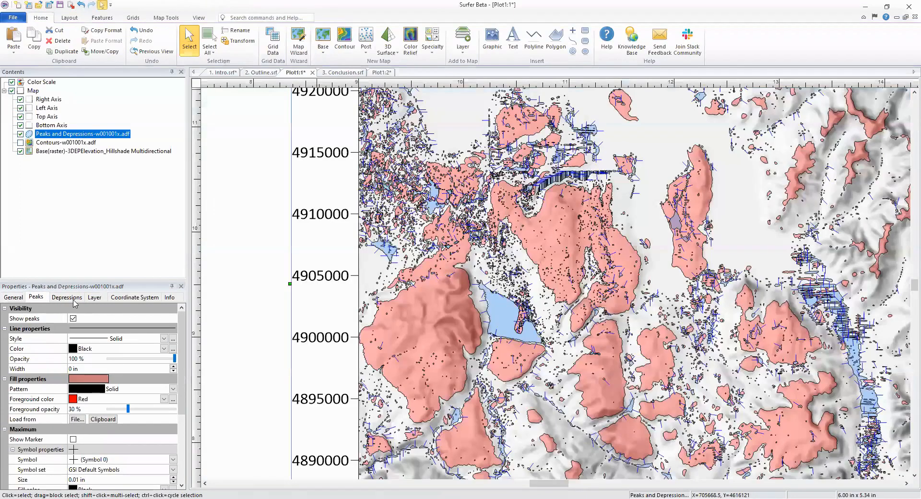
click(67, 296)
scroll(82, 463, down, 5)
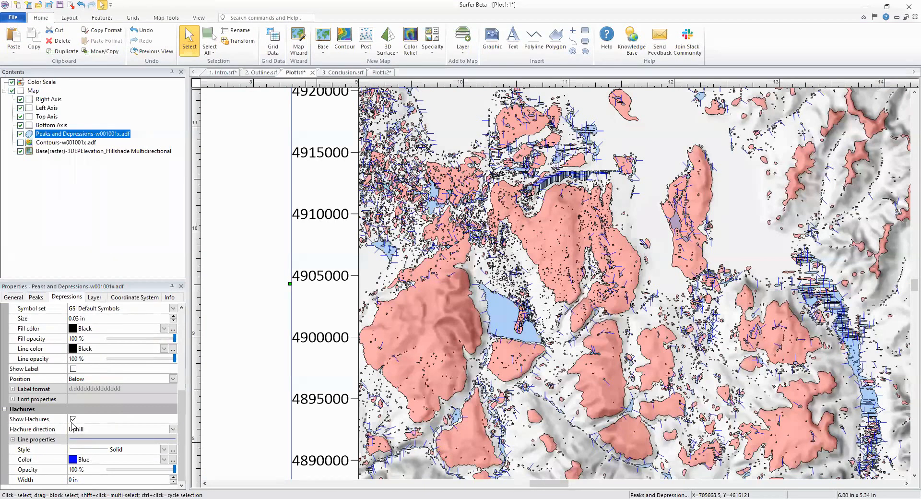
click(73, 419)
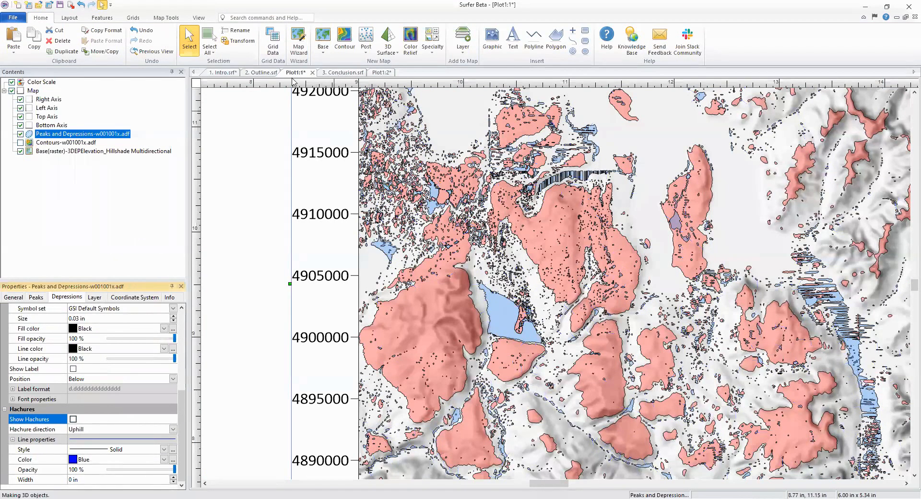
Inspect the terrain without depression hachures from several angles in the Plot1:2 3D view
click(388, 72)
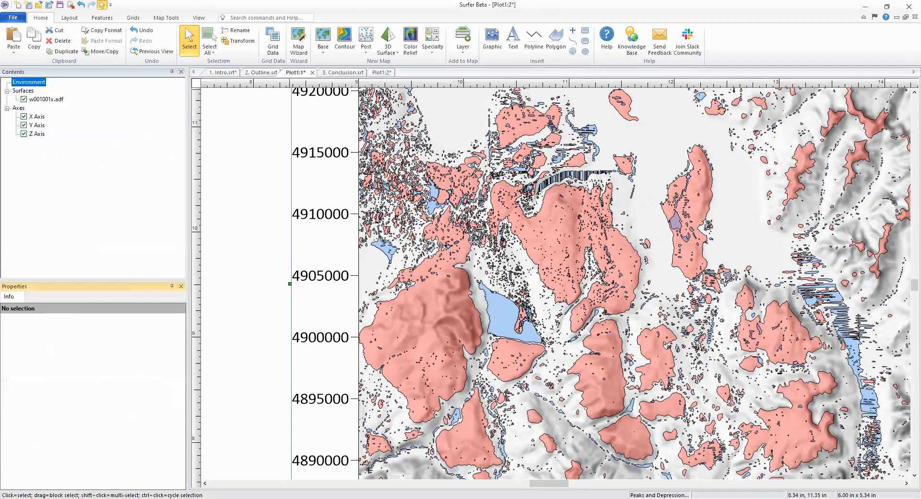
scroll(540, 386, down, 3)
drag(540, 385, 322, 344)
drag(522, 398, 669, 422)
drag(483, 427, 427, 425)
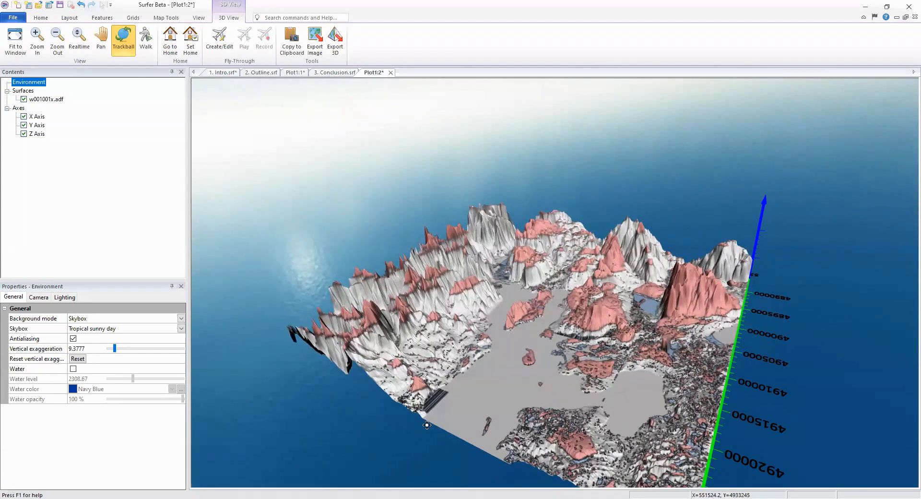
Turn the Contours-w001001x.adf layer on in the Plot1:1 map and inspect the contour-colored terrain in the Plot1:2 3D view
click(295, 73)
click(381, 72)
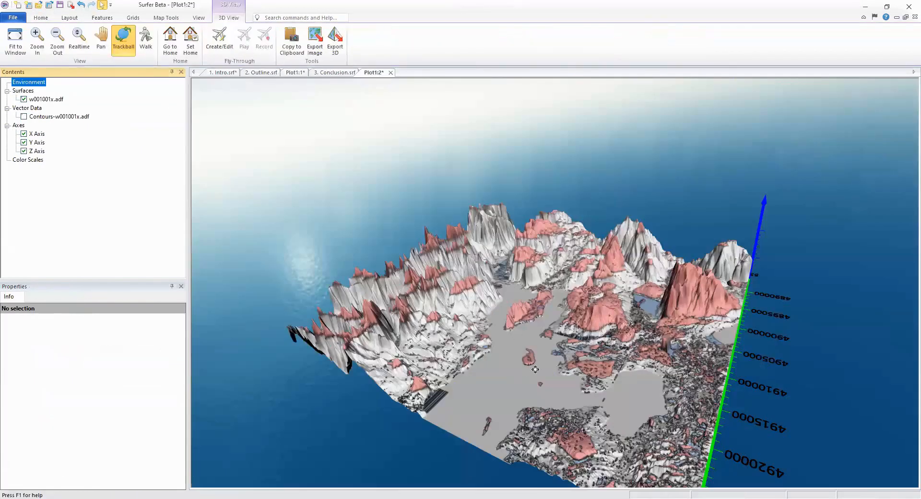
mouse_move(566, 396)
mouse_down()
mouse_move(732, 400)
mouse_move(670, 395)
mouse_up()
drag(525, 406, 530, 355)
drag(662, 436, 642, 436)
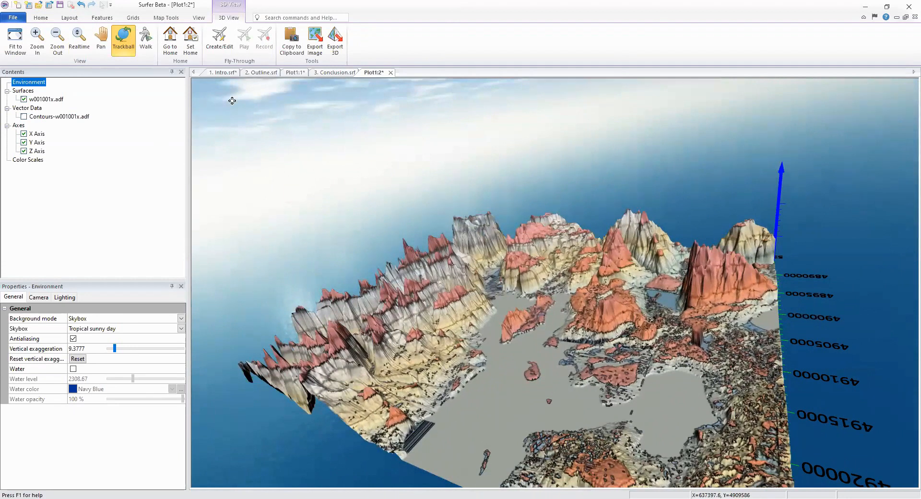
Add a profile to the Plot1:1 map along a line from the large southwestern peak northeast to the neighboring peak
click(302, 73)
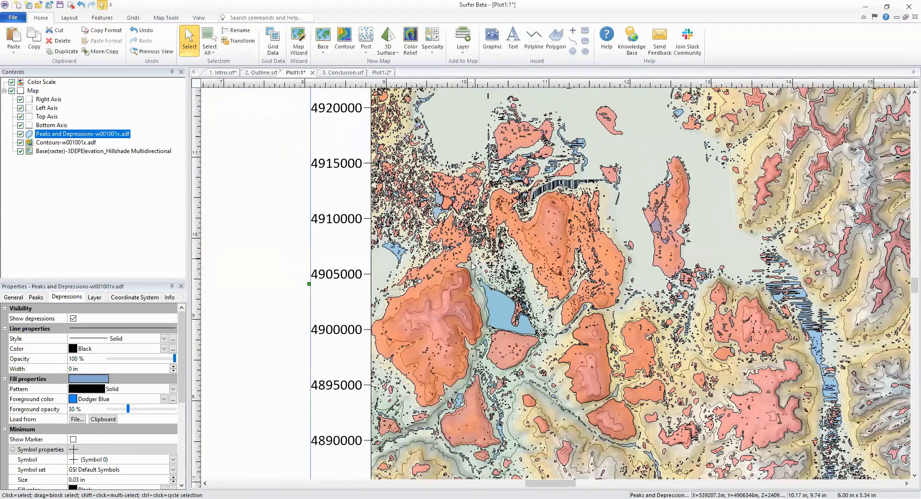
scroll(487, 279, down, 4)
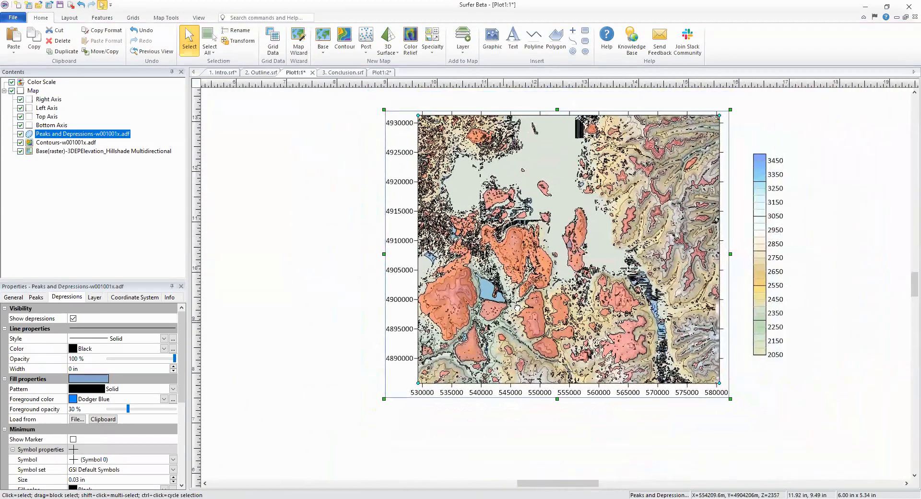
scroll(516, 306, up, 3)
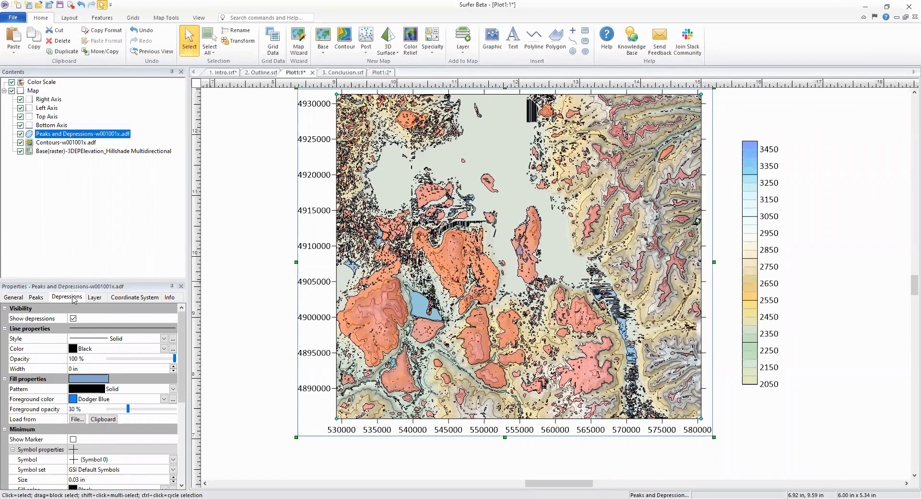
key(alt+Tab)
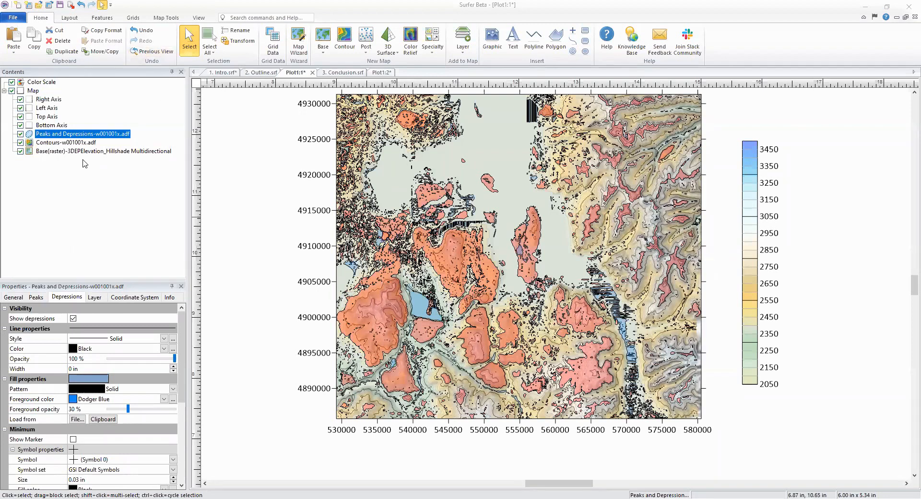
click(163, 19)
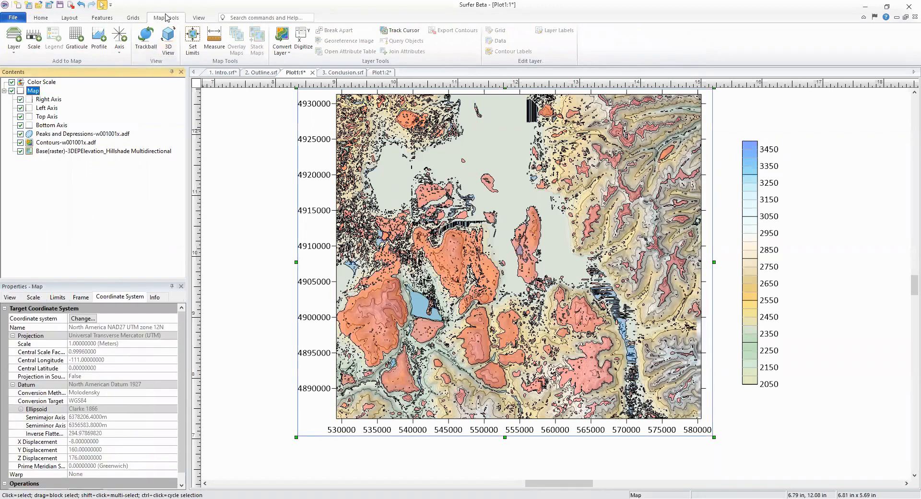
click(98, 40)
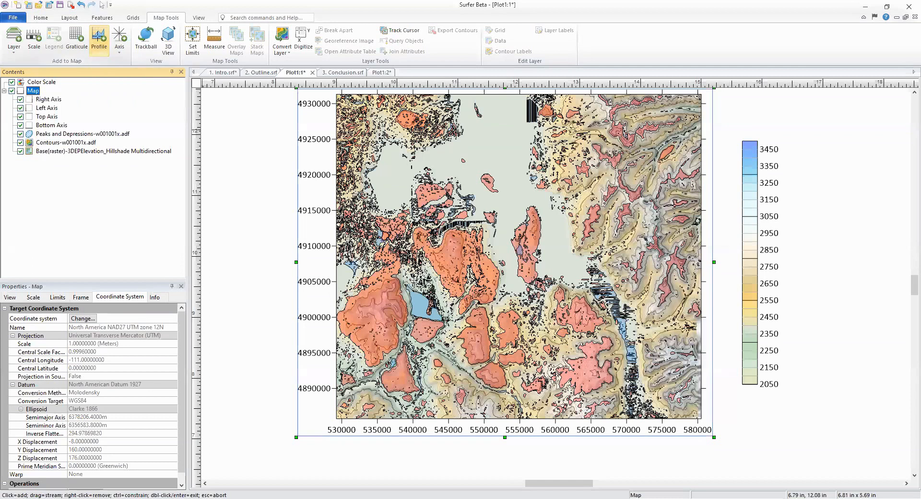
click(378, 310)
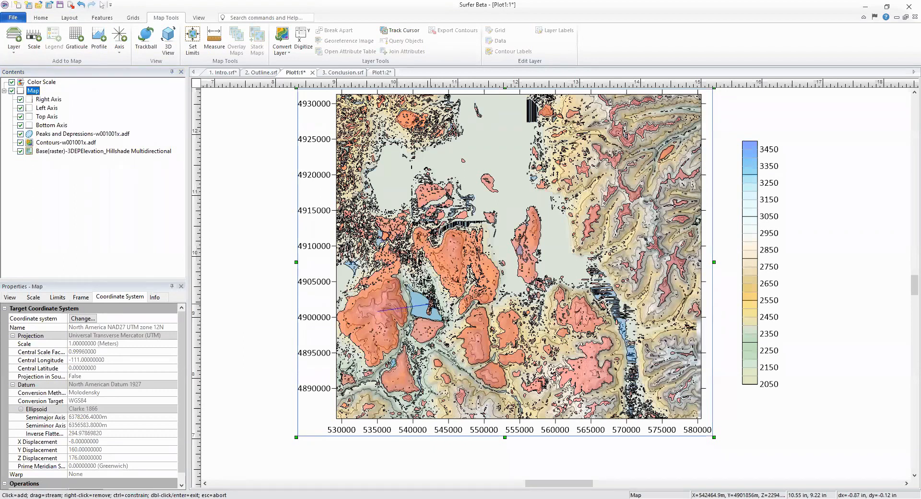
double_click(452, 245)
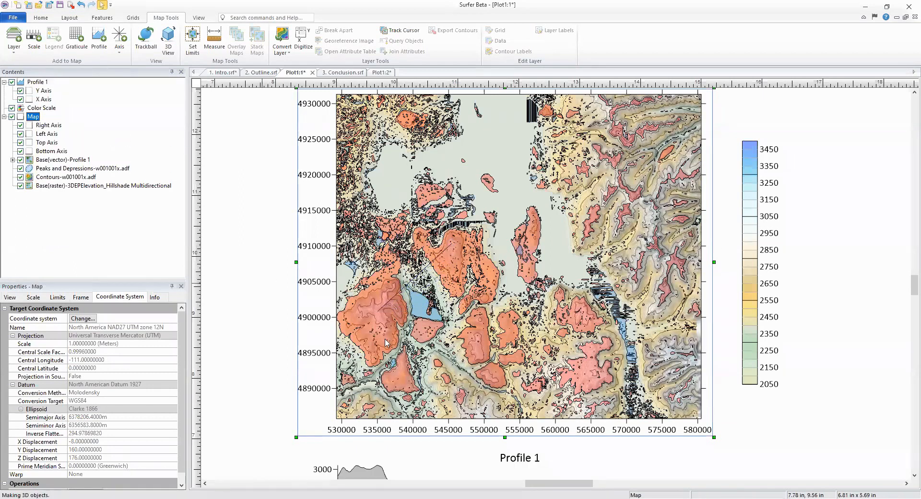
scroll(491, 405, down, 2)
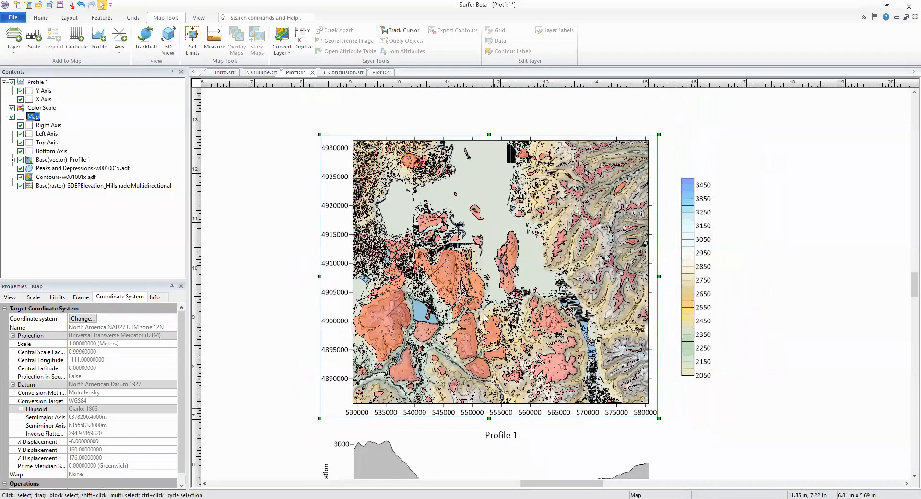
scroll(485, 317, down, 2)
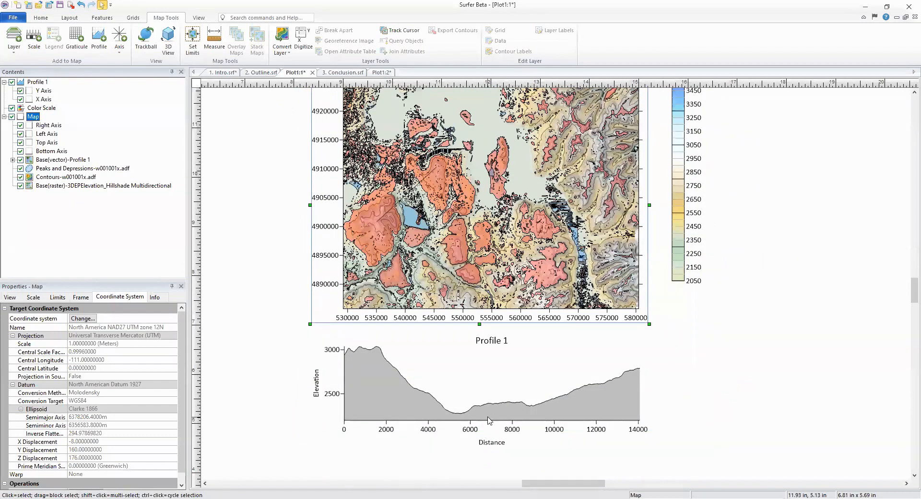
Select the elevation profile below the map and expand its fill properties
click(489, 420)
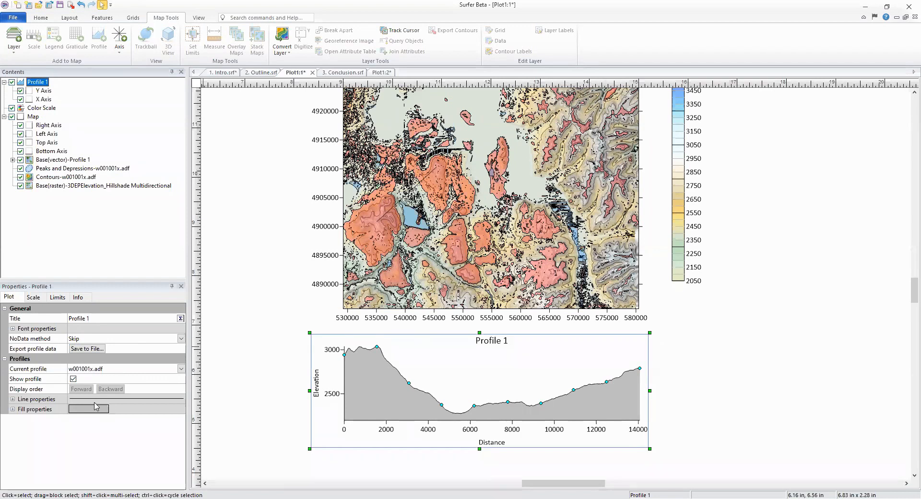
click(14, 410)
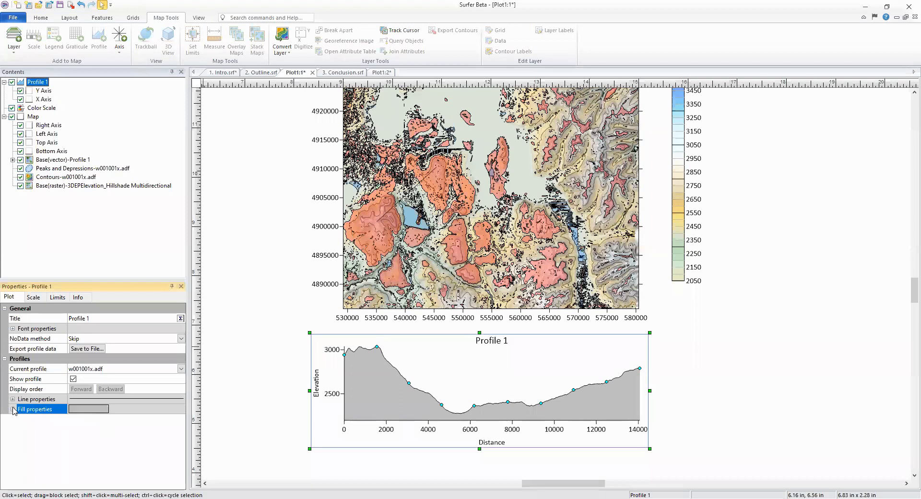
click(13, 411)
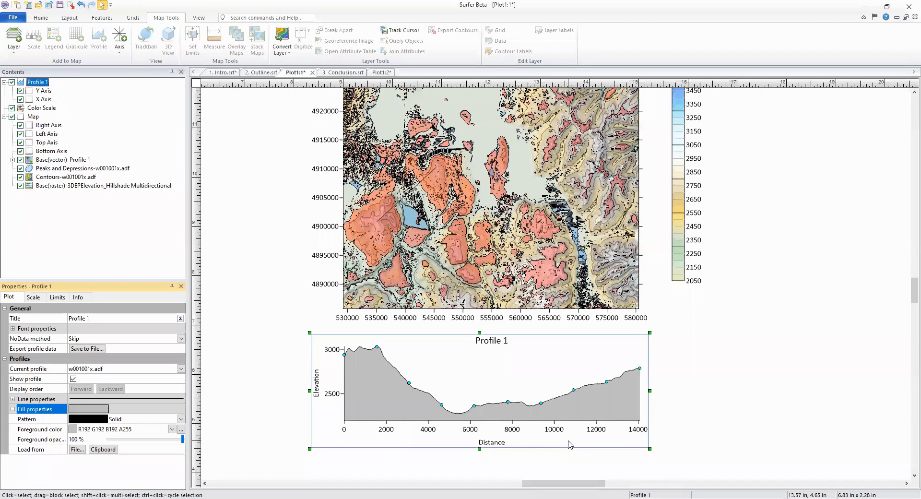
Set the Peaks and Depressions layer's display data to Maximum high / Minimum low and check the whole map
click(127, 169)
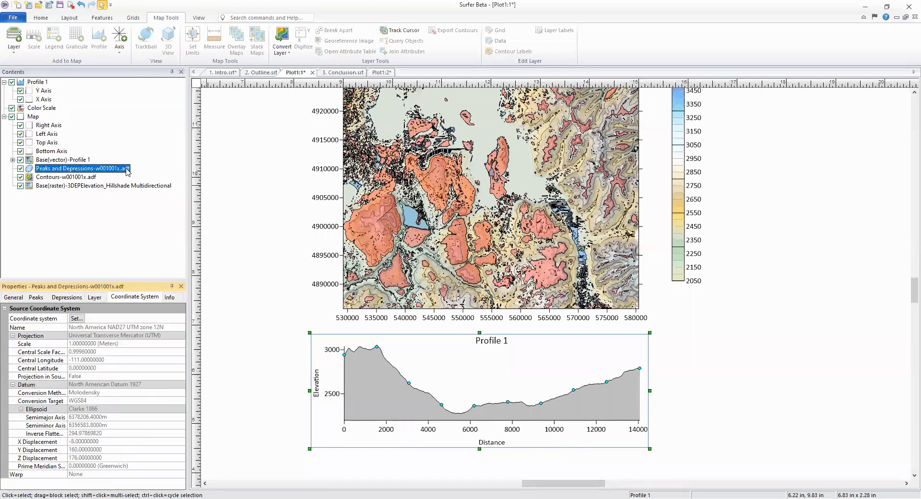
click(21, 297)
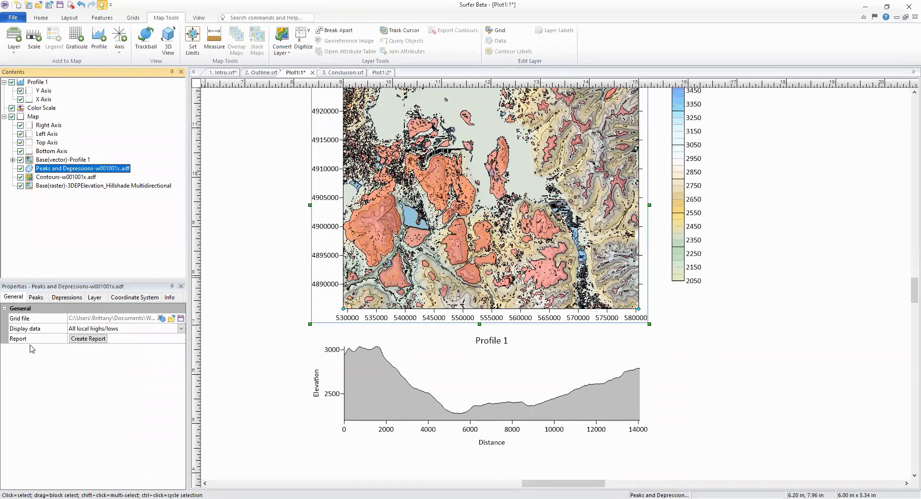
click(109, 329)
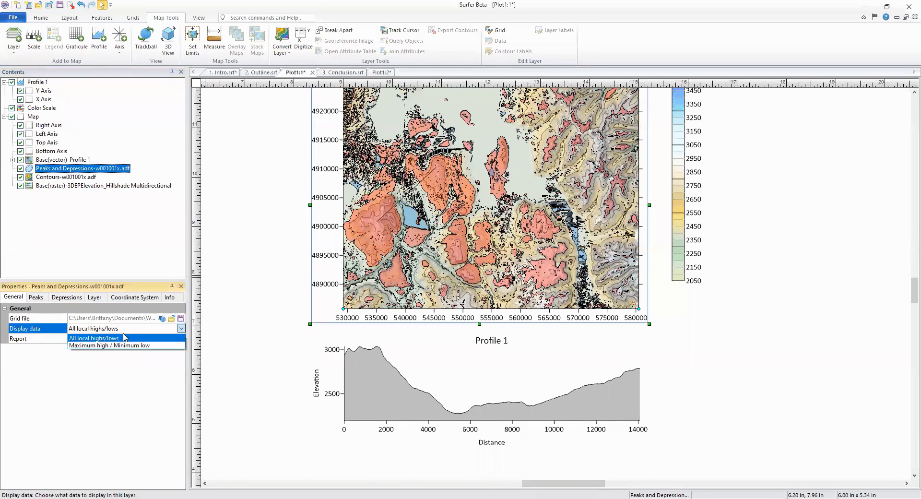
click(135, 346)
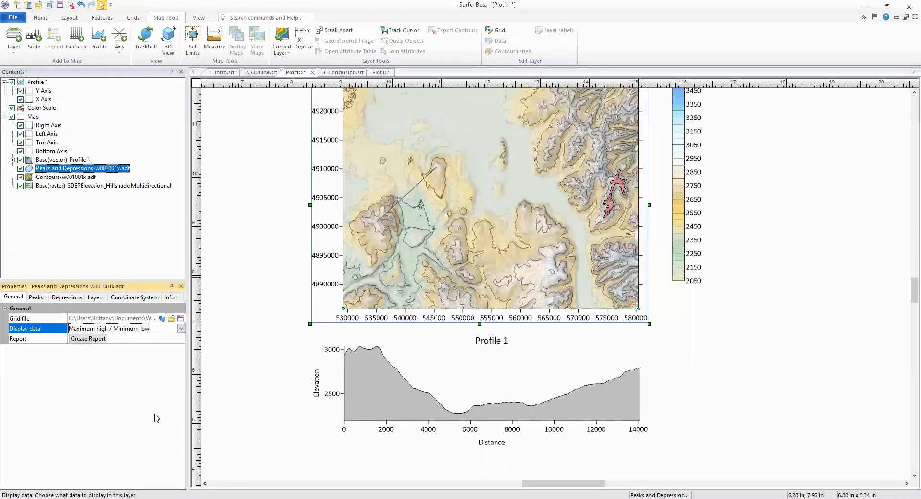
drag(424, 244, 409, 325)
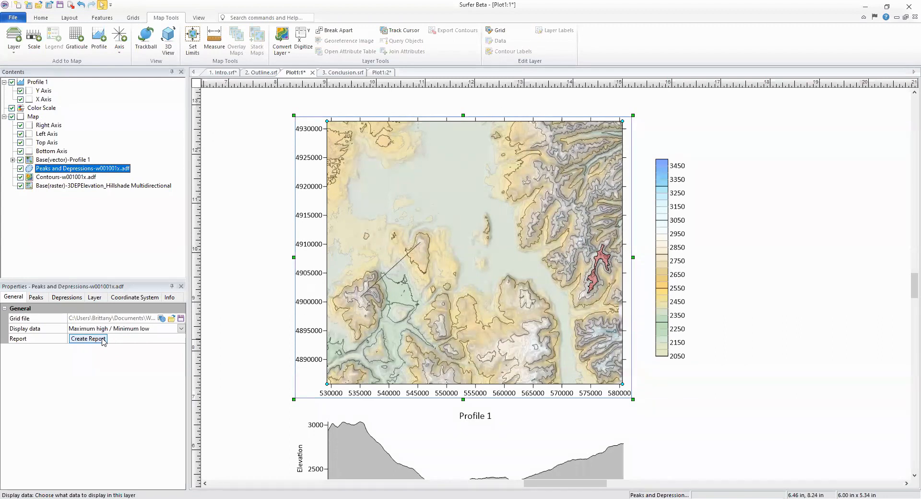
Create a report for the Peaks and Depressions layer and go to the 3. Conclusion.srf document
click(103, 339)
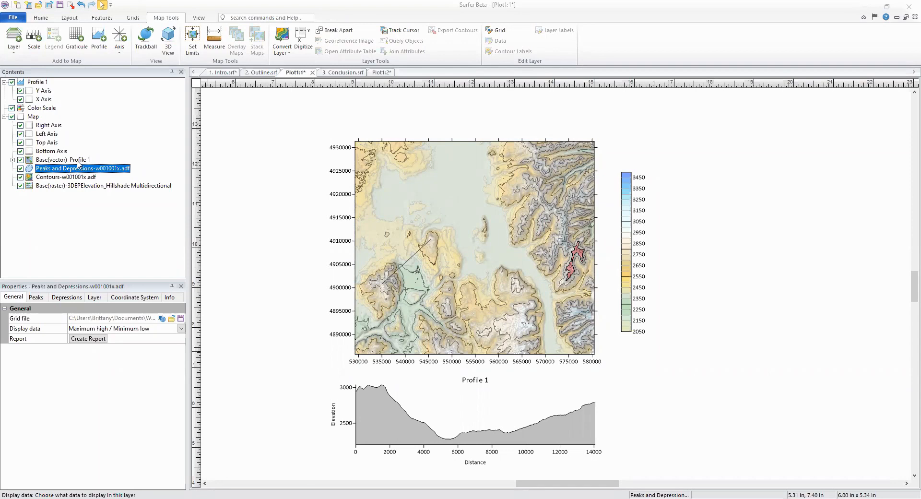
click(345, 73)
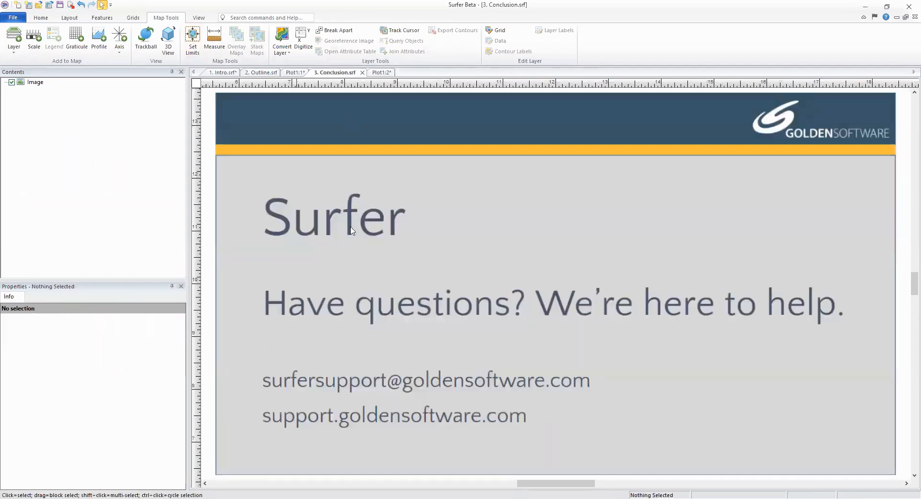